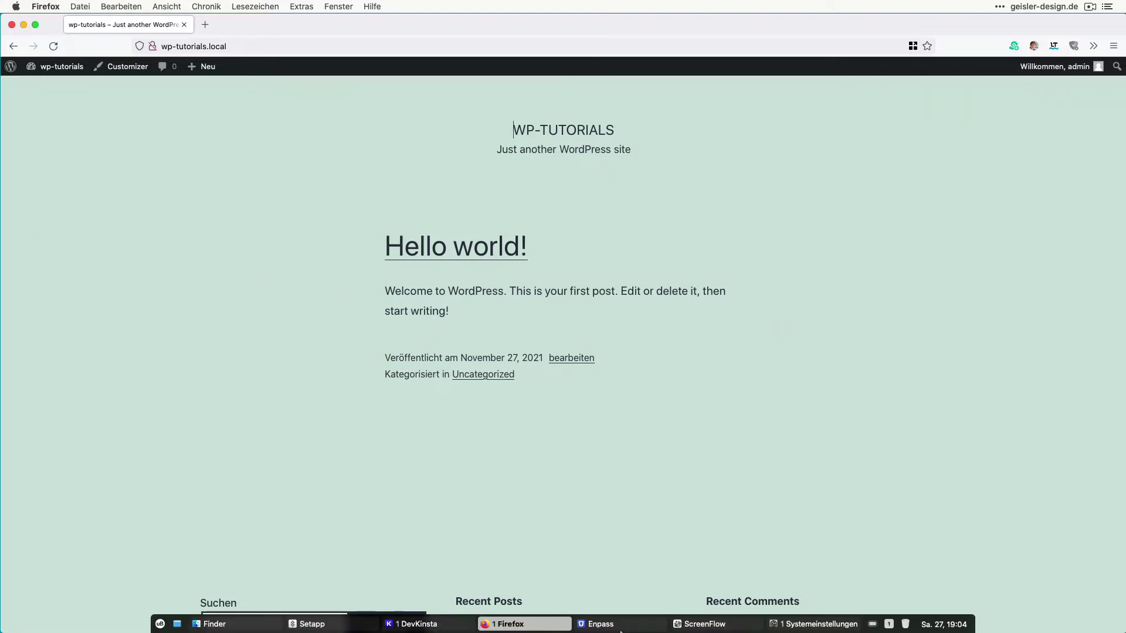
Step: Bring up the wp-tutorials site info in DevKinsta, move its window slightly lower, and return to the site in Firefox
{"action": "left_click", "coordinate": [421, 626]}
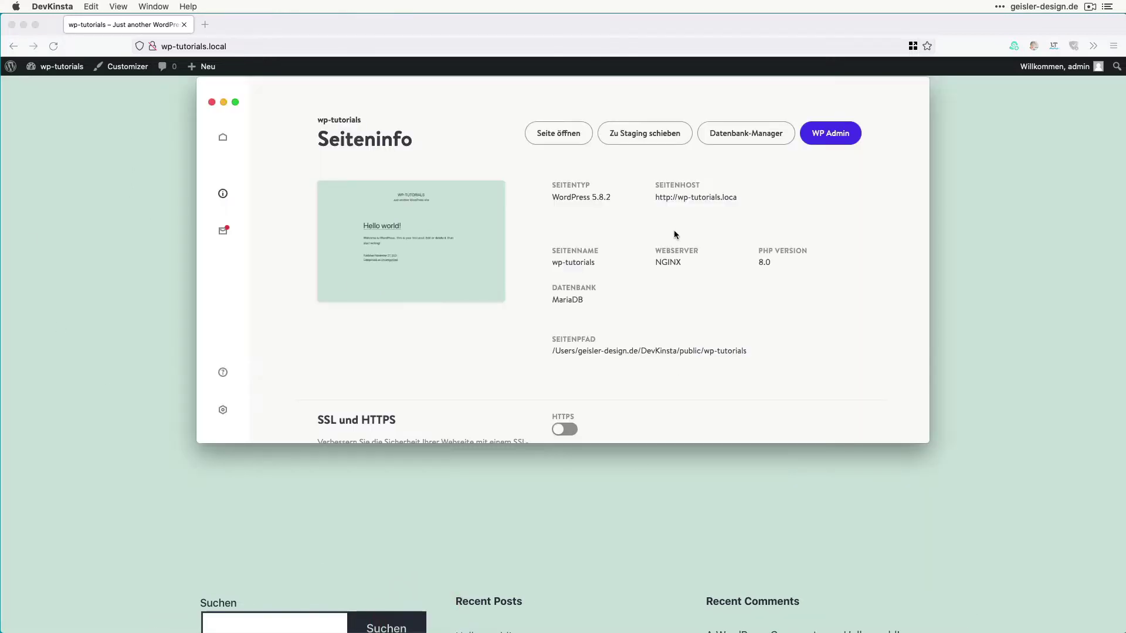
{"action": "left_click_drag", "start_coordinate": [420, 85], "coordinate": [448, 152]}
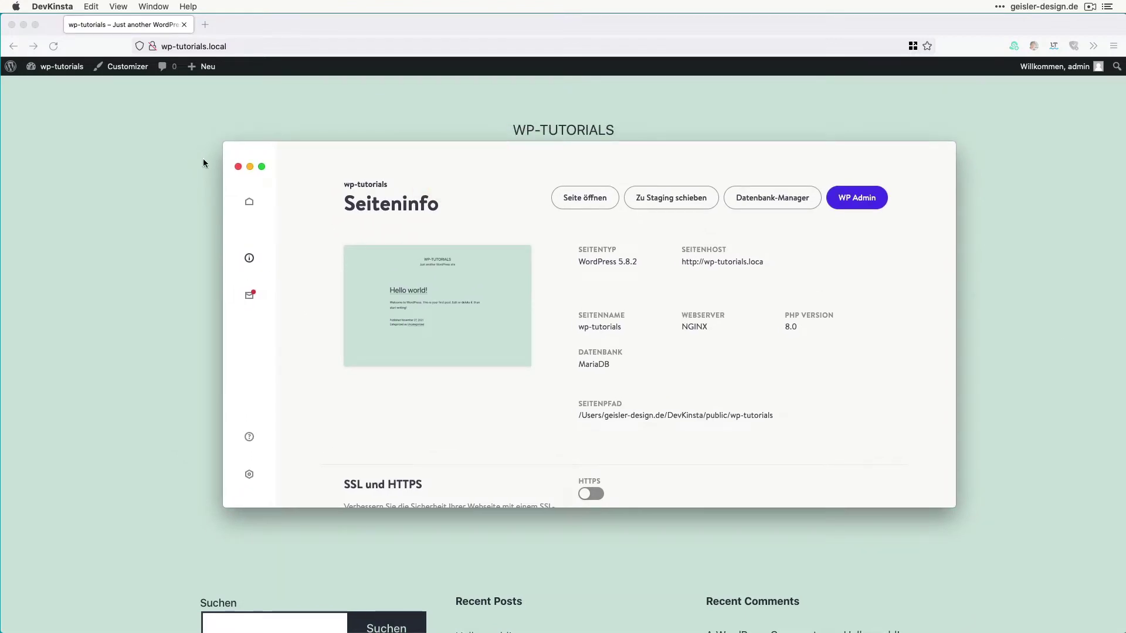
{"action": "left_click", "coordinate": [150, 159]}
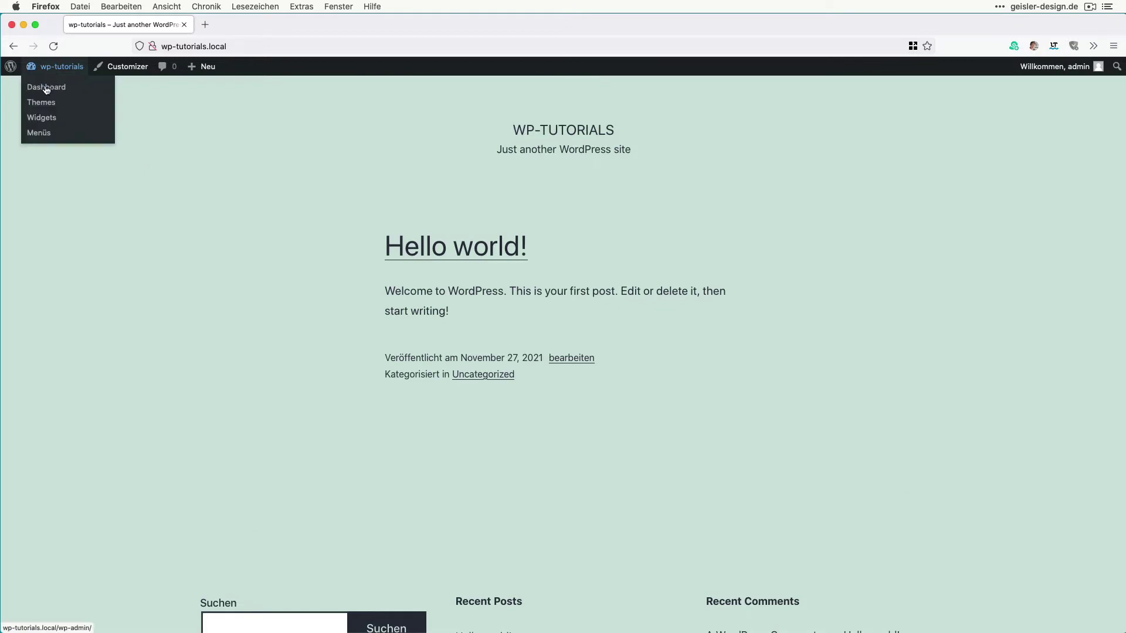
Step: Open the WordPress dashboard of wp-tutorials and review the existing posts, pages and installed plugins
{"action": "left_click", "coordinate": [44, 88]}
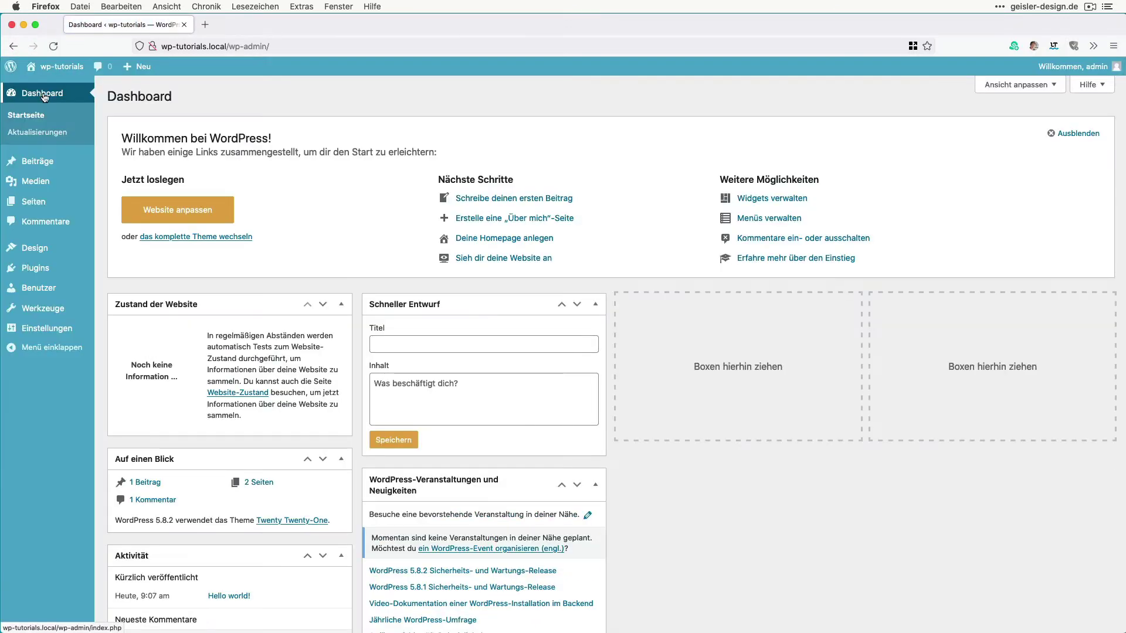
{"action": "left_click", "coordinate": [40, 166]}
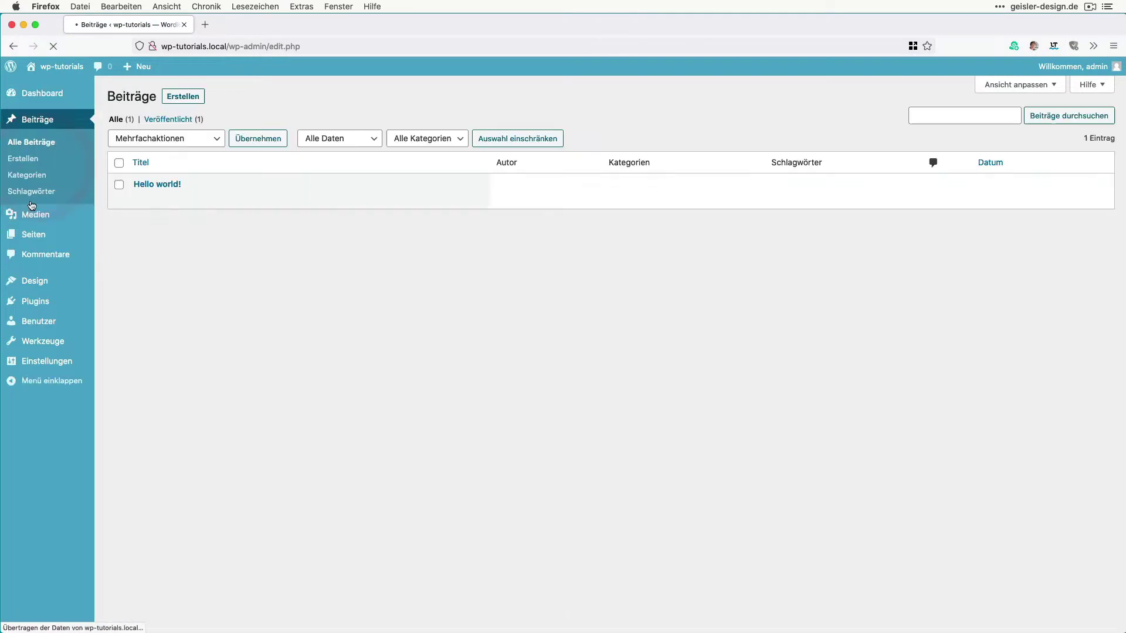
{"action": "left_click", "coordinate": [34, 239]}
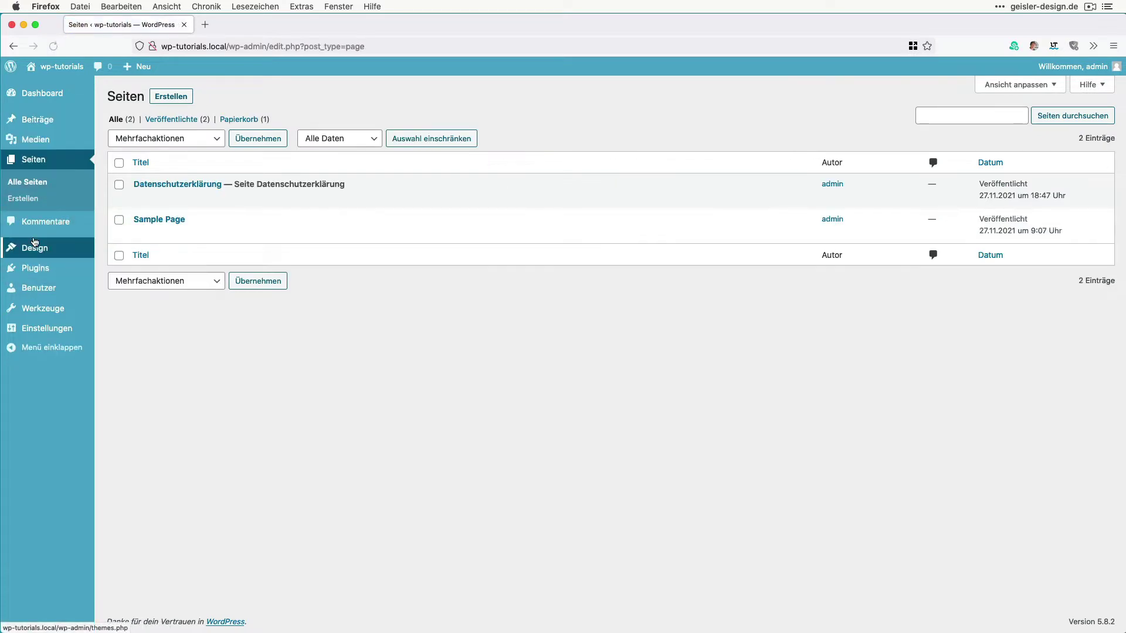
{"action": "mouse_move", "coordinate": [28, 276]}
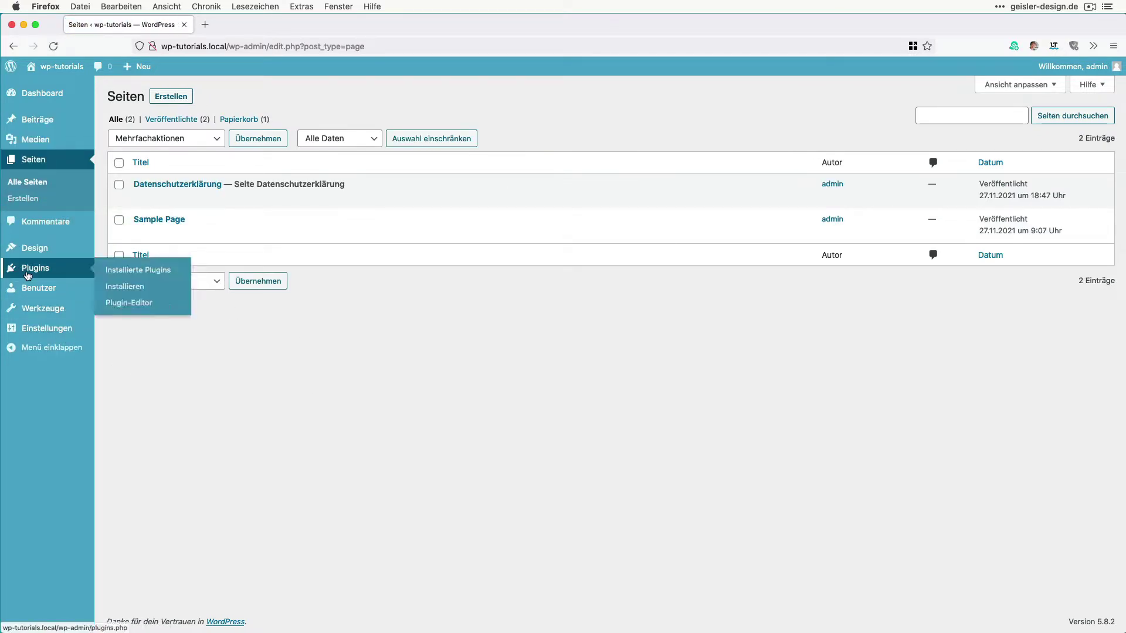
{"action": "left_click", "coordinate": [135, 271]}
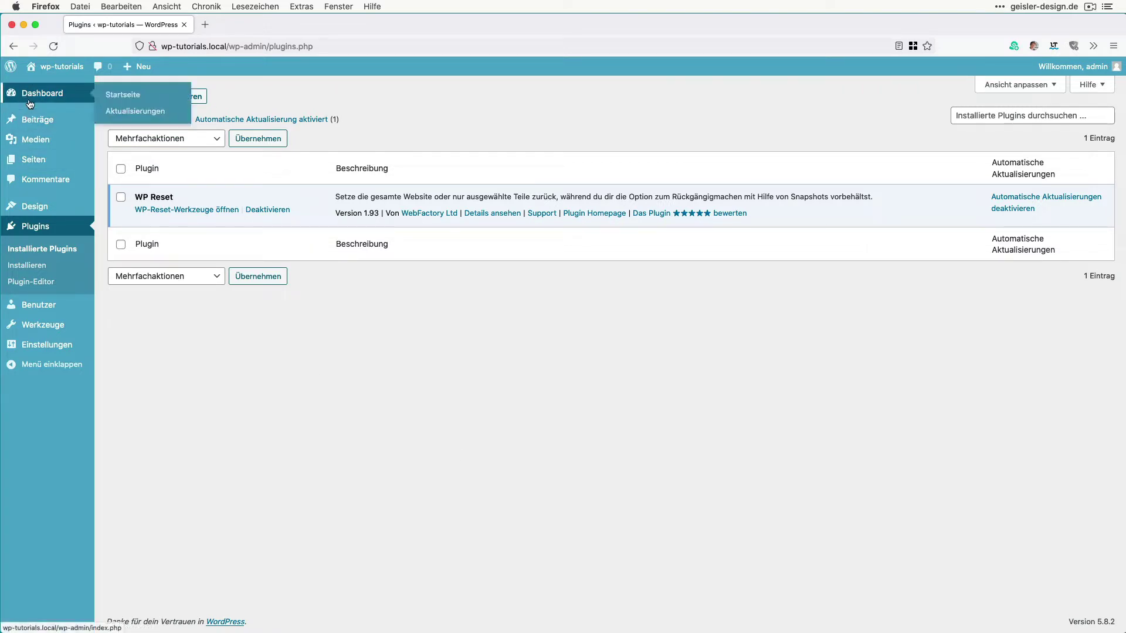
Step: Review the installed themes and inspect the website's front page down to its footer
{"action": "mouse_move", "coordinate": [46, 207]}
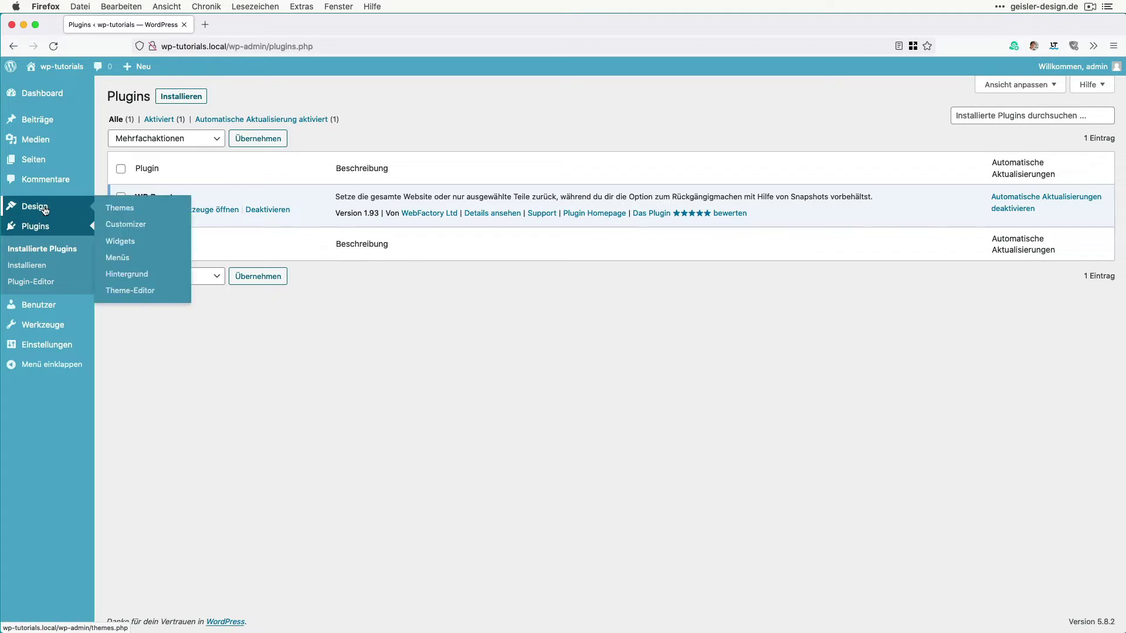
{"action": "left_click", "coordinate": [131, 206]}
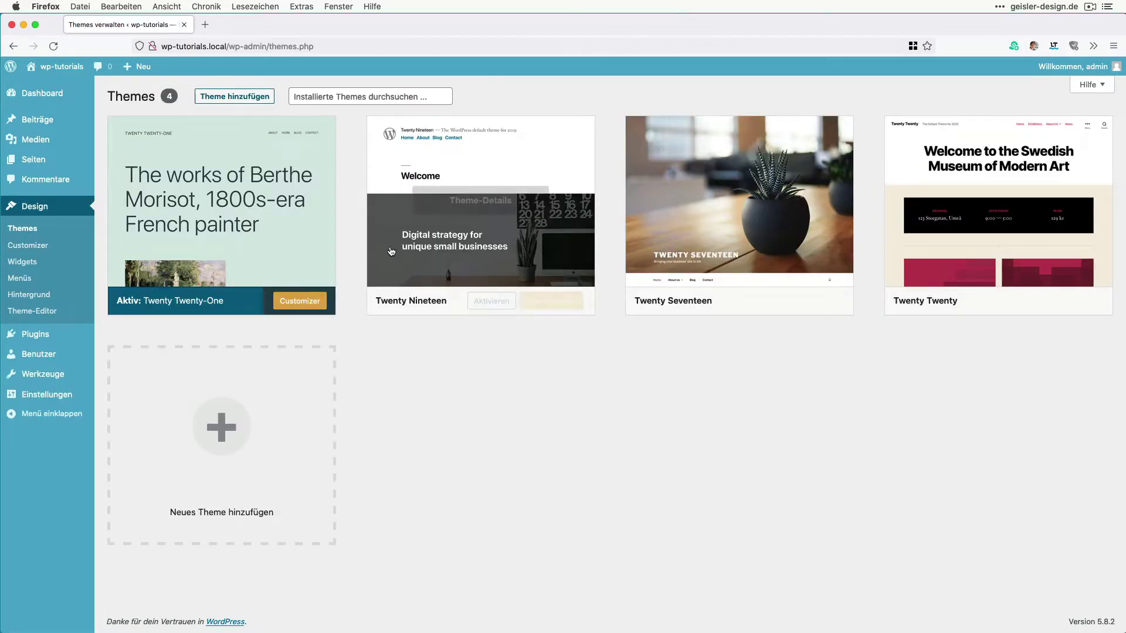
{"action": "mouse_move", "coordinate": [183, 307]}
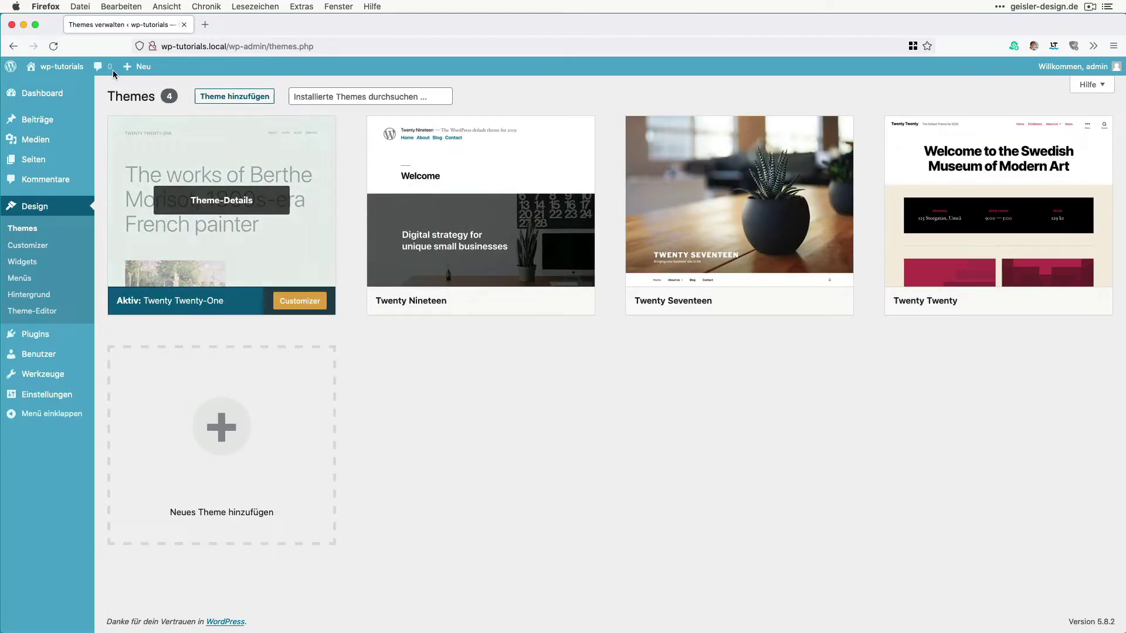
{"action": "left_click", "coordinate": [59, 66]}
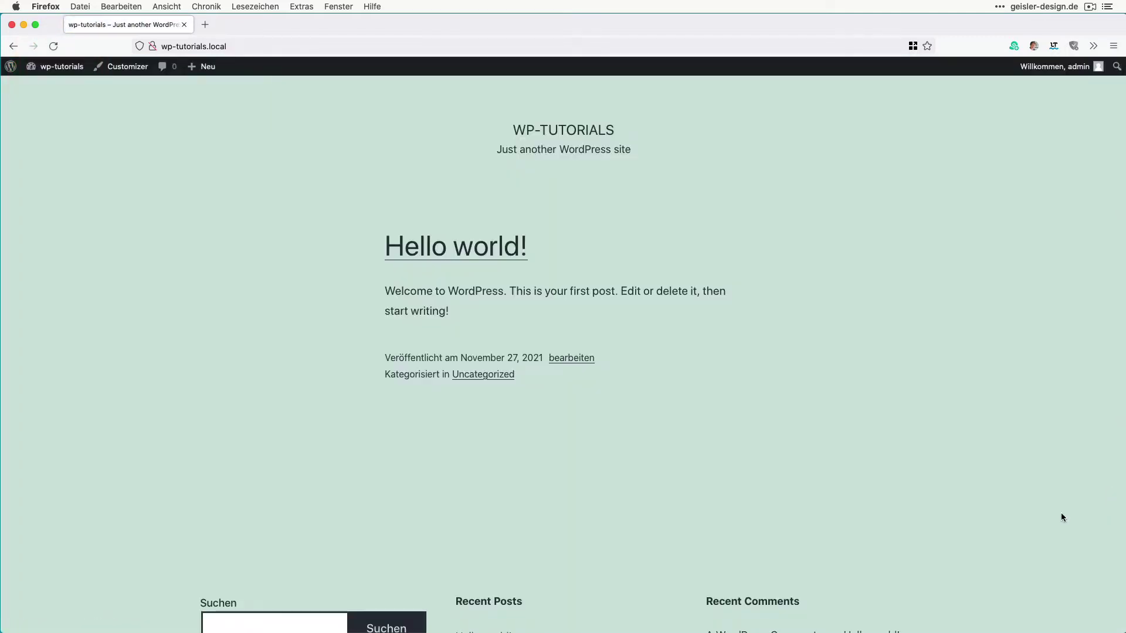
{"action": "scroll", "coordinate": [775, 513], "scroll_direction": "down", "scroll_amount": 10}
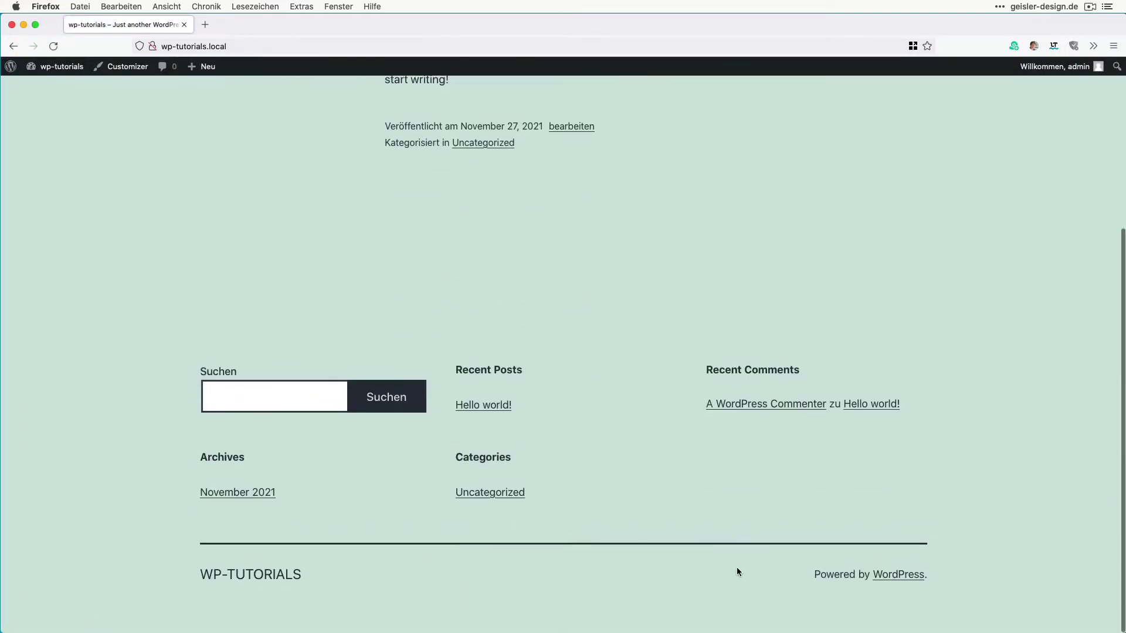
{"action": "scroll", "coordinate": [737, 571], "scroll_direction": "up", "scroll_amount": 10}
Step: Return to the WordPress backend and search the plugin directory for "real cookie banner"
{"action": "mouse_move", "coordinate": [53, 67]}
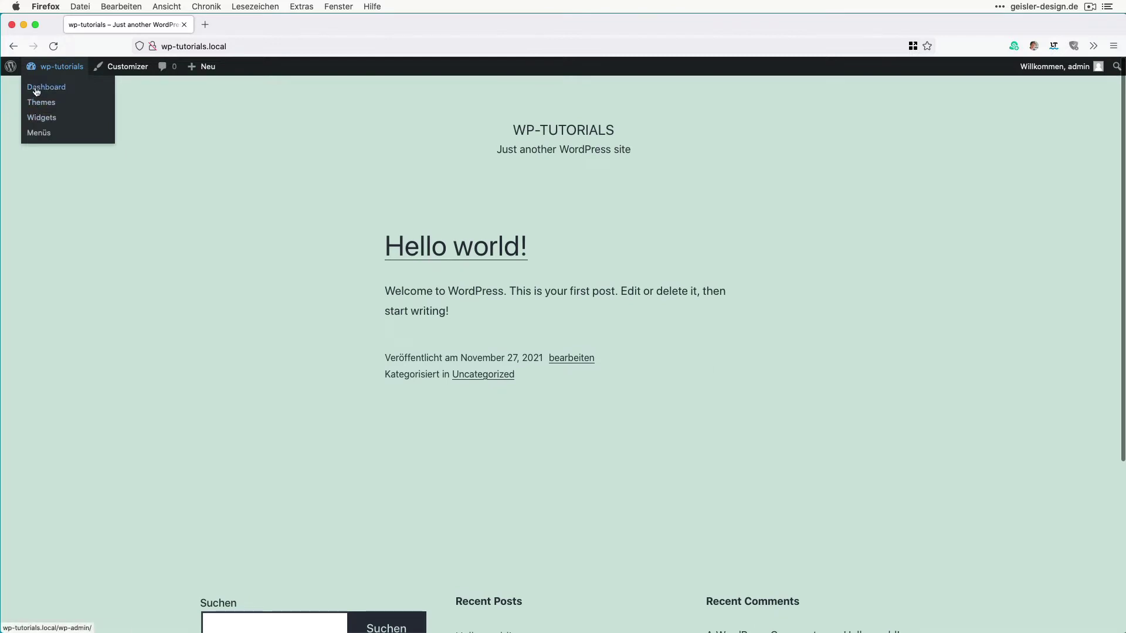
{"action": "left_click", "coordinate": [36, 88]}
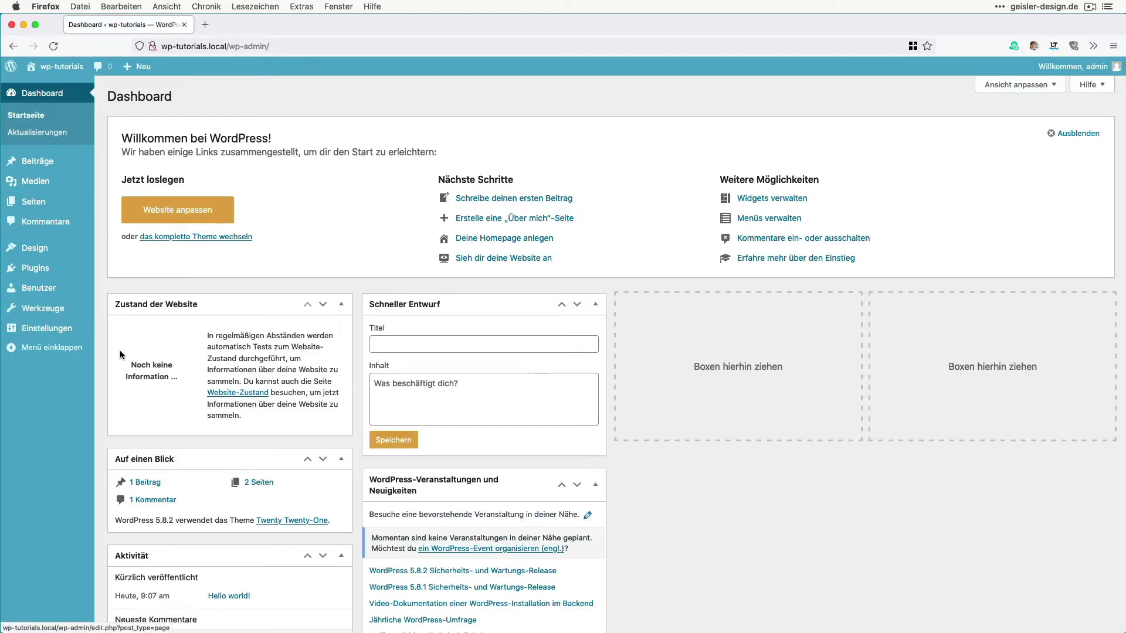
{"action": "mouse_move", "coordinate": [37, 275]}
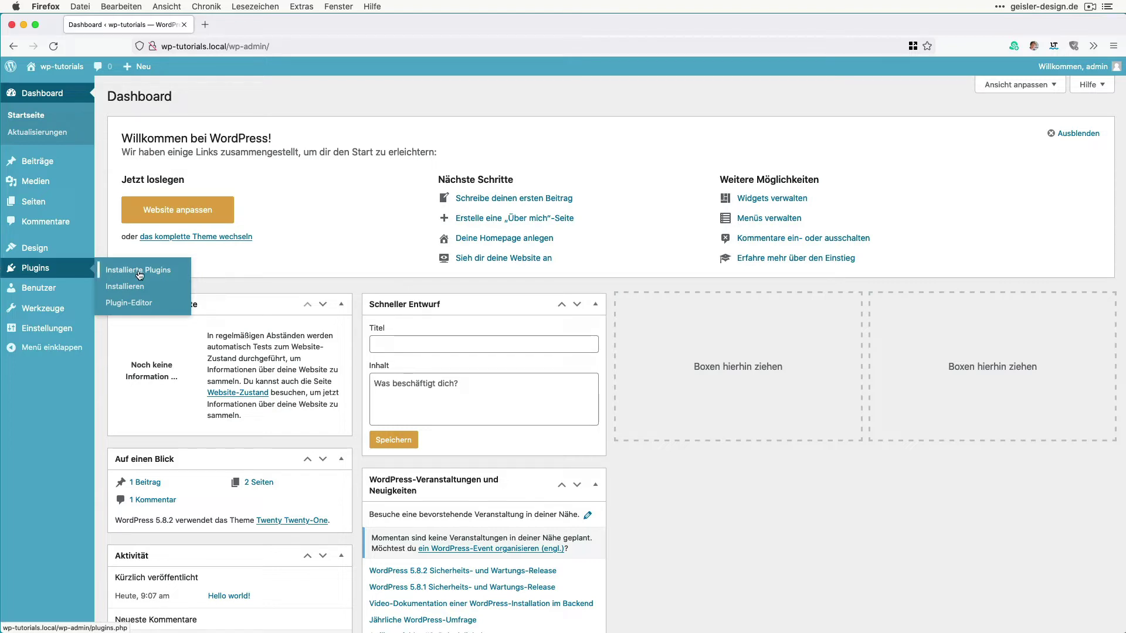
{"action": "left_click", "coordinate": [124, 287]}
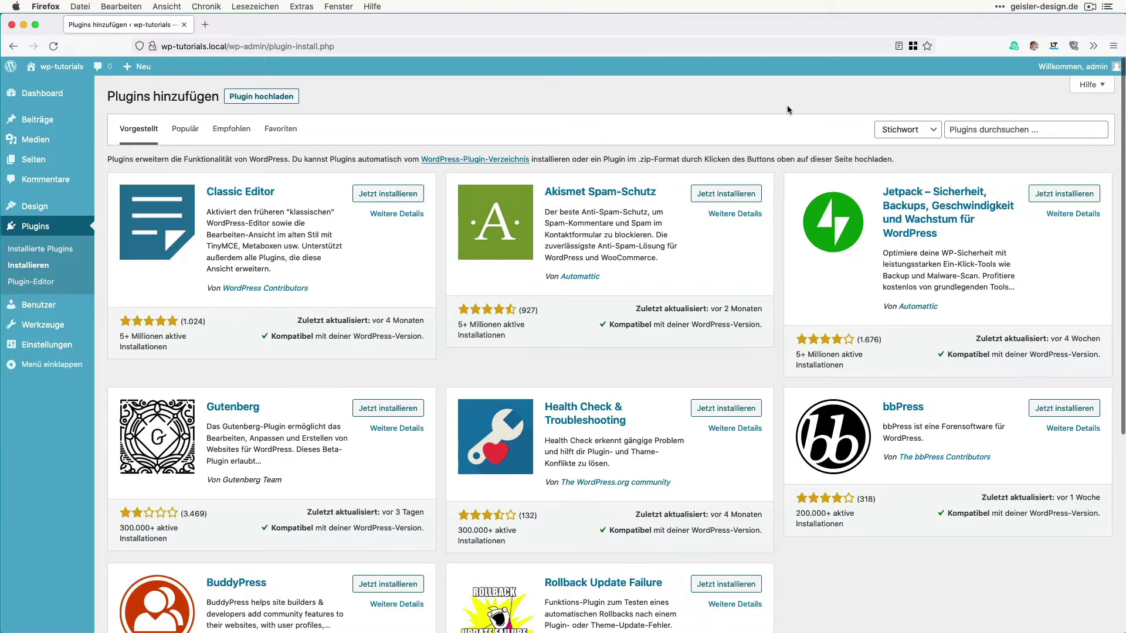
{"action": "left_click", "coordinate": [1017, 129]}
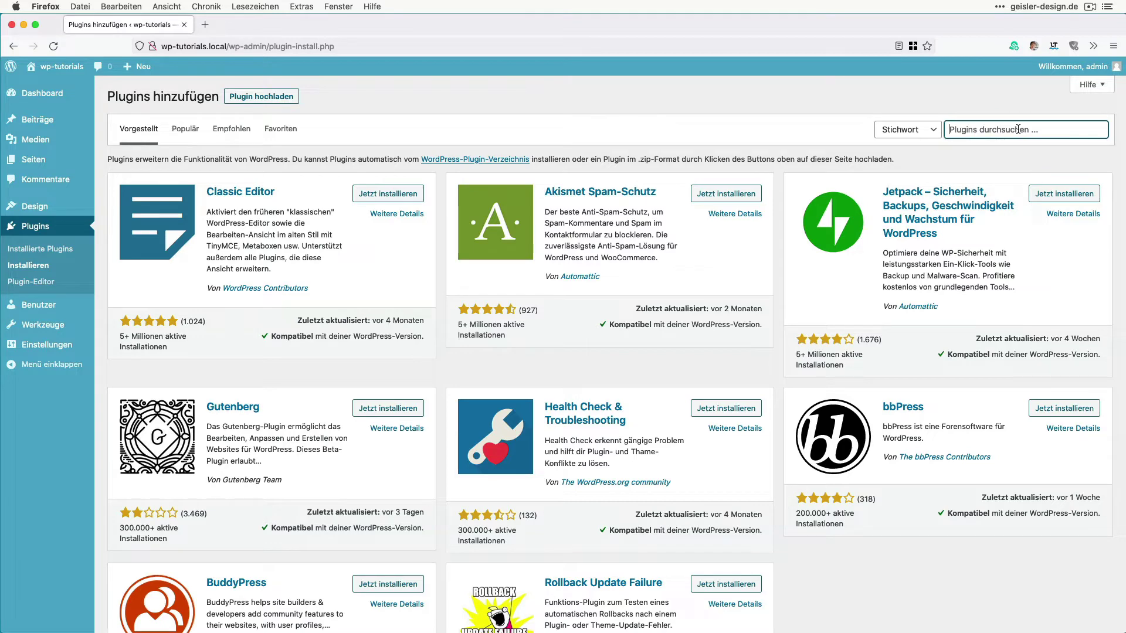
{"action": "type", "text": "re"}
{"action": "key", "text": "BackSpace"}
{"action": "key", "text": "BackSpace"}
{"action": "type", "text": "re"}
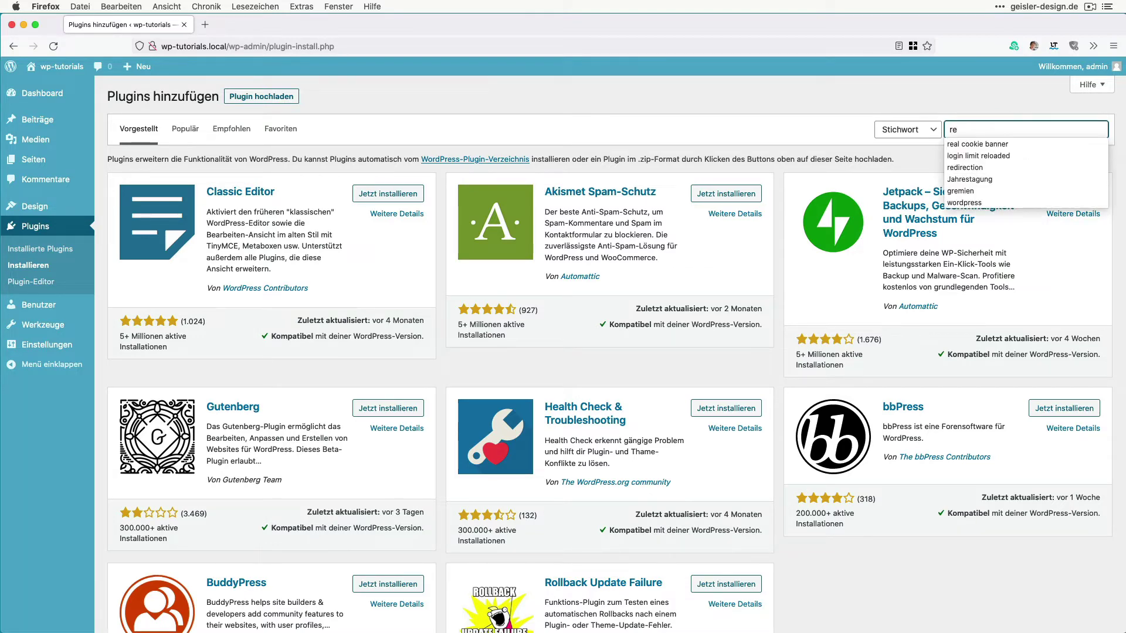
{"action": "key", "text": "Down"}
{"action": "key", "text": "Return"}
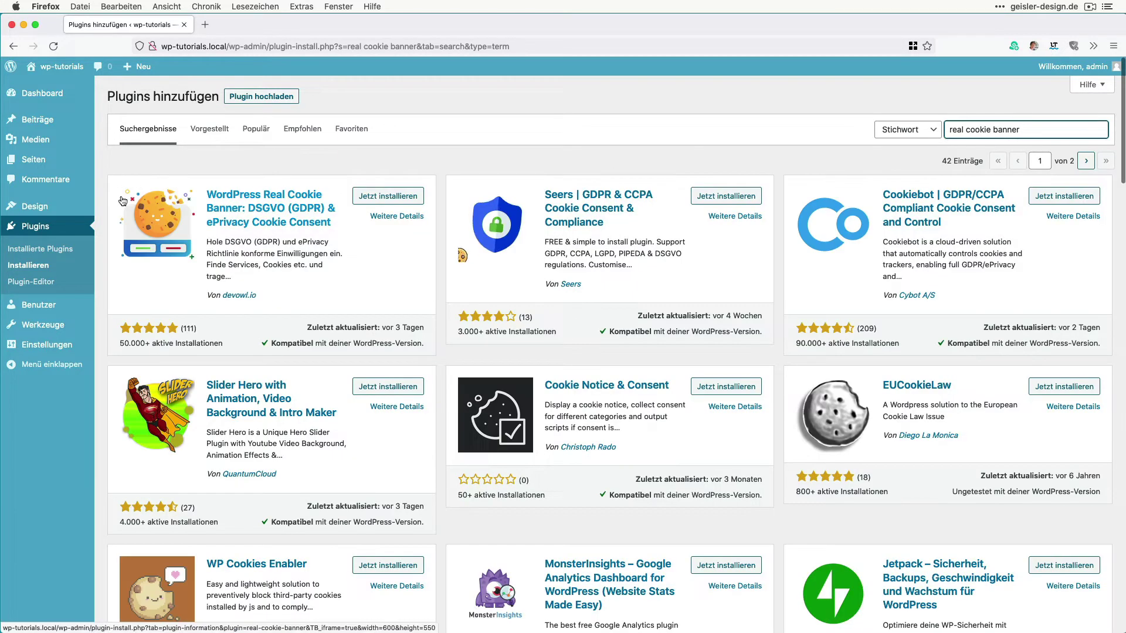
Step: Install and activate the WordPress Real Cookie Banner plugin by devowl.io
{"action": "left_click", "coordinate": [404, 197]}
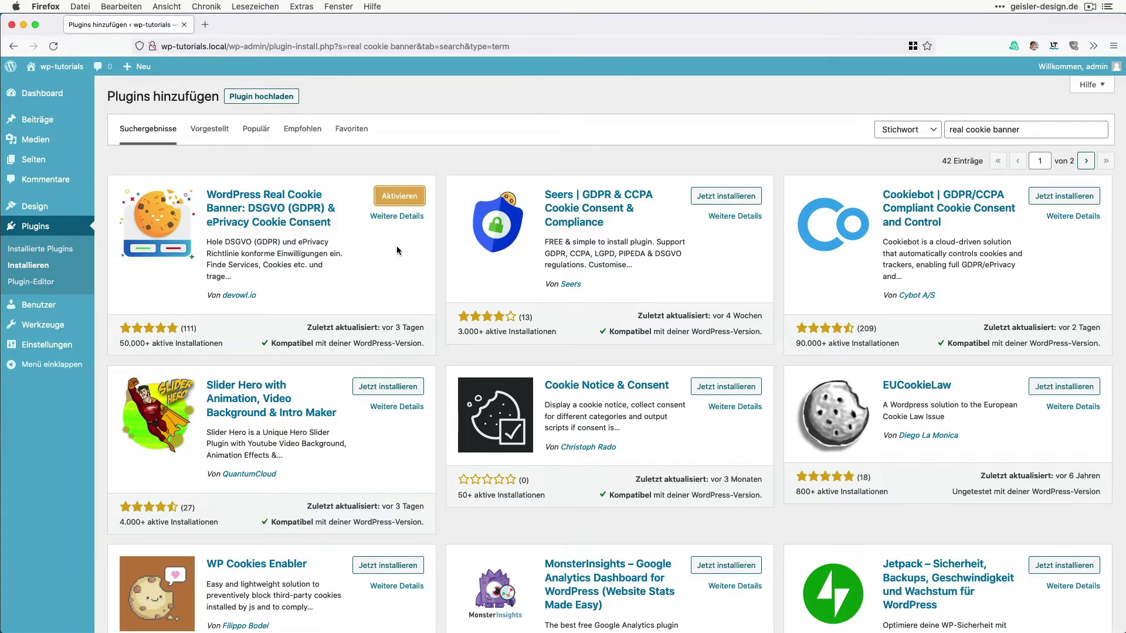
{"action": "left_click", "coordinate": [395, 199]}
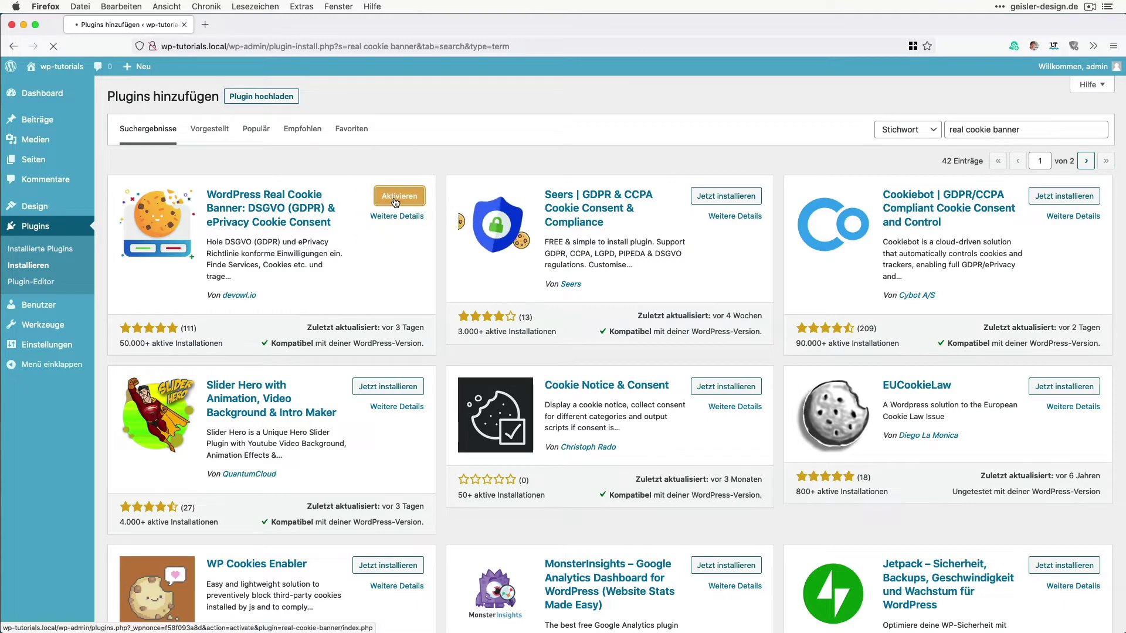
{"action": "key", "text": "super+Tab"}
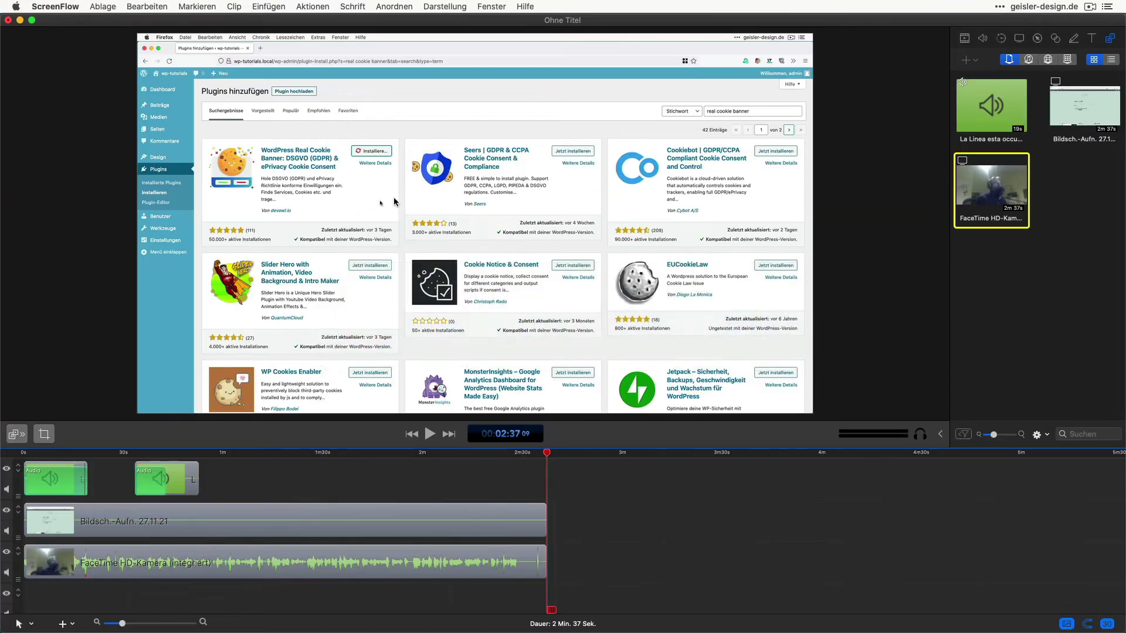
{"action": "key", "text": "super+Tab"}
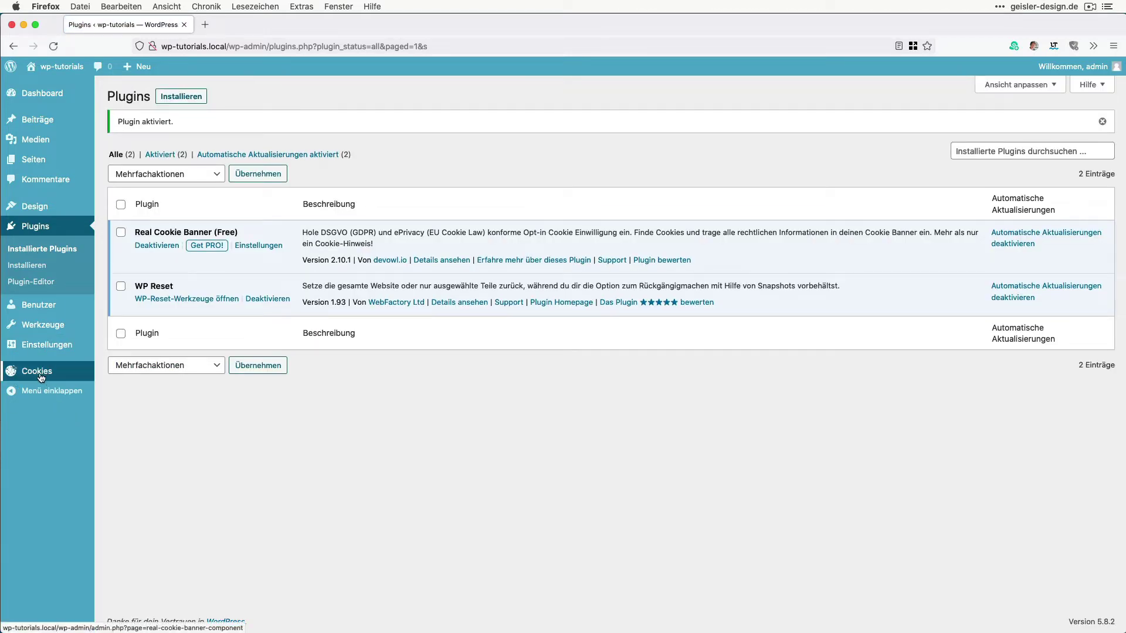
Step: Open the Real Cookie Banner setup checklist and examine the plugin's general settings
{"action": "left_click", "coordinate": [43, 374]}
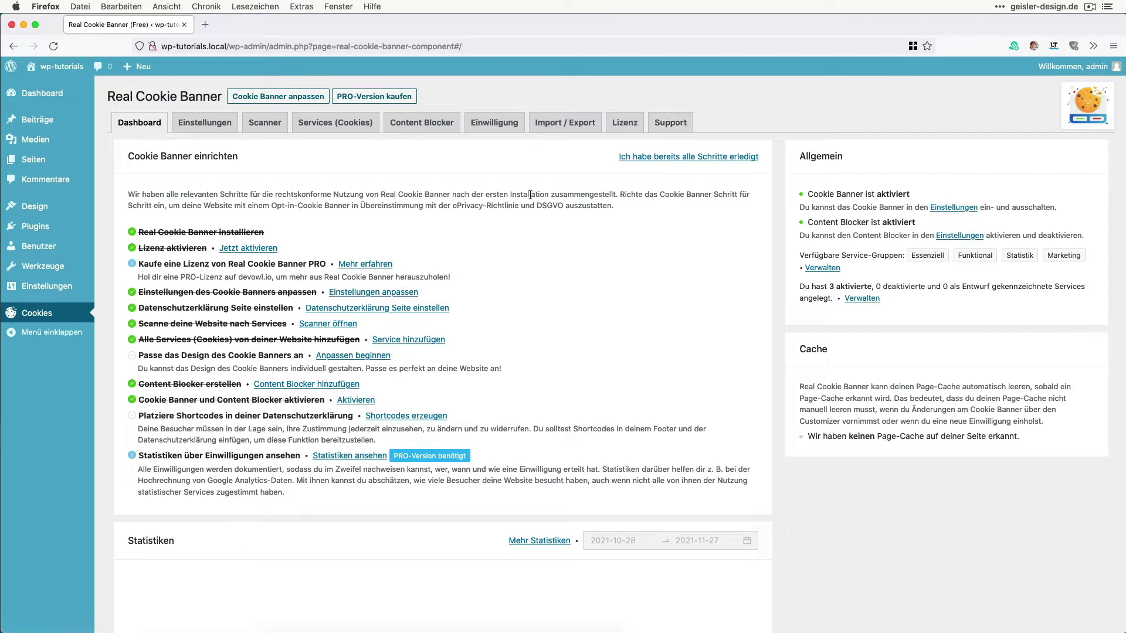
{"action": "left_click", "coordinate": [209, 127]}
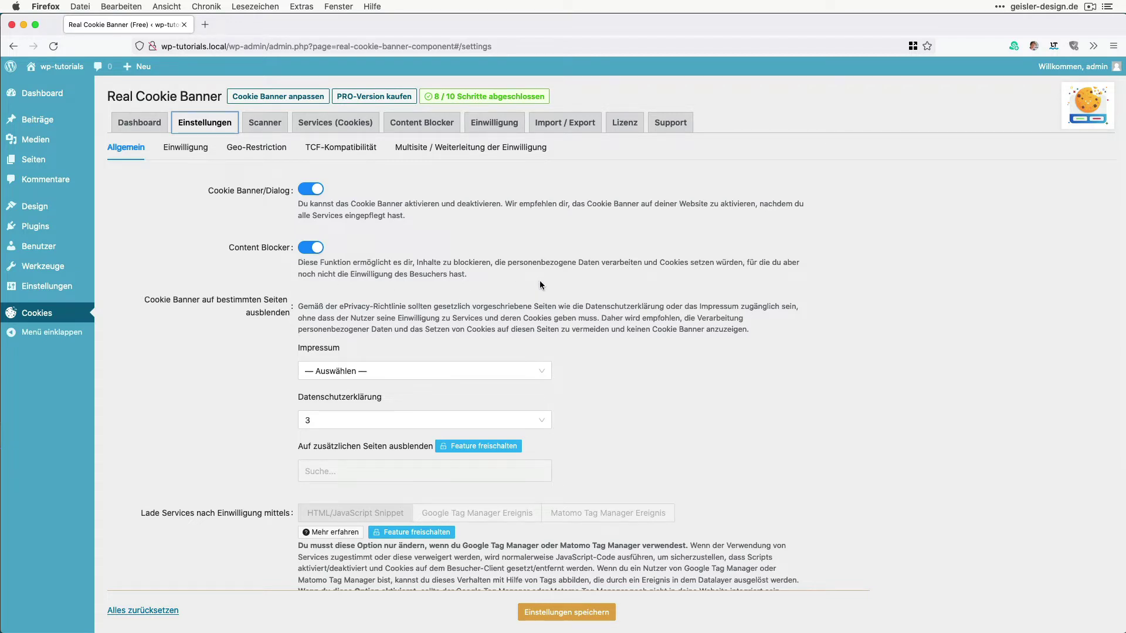
{"action": "scroll", "coordinate": [539, 285], "scroll_direction": "down", "scroll_amount": 5}
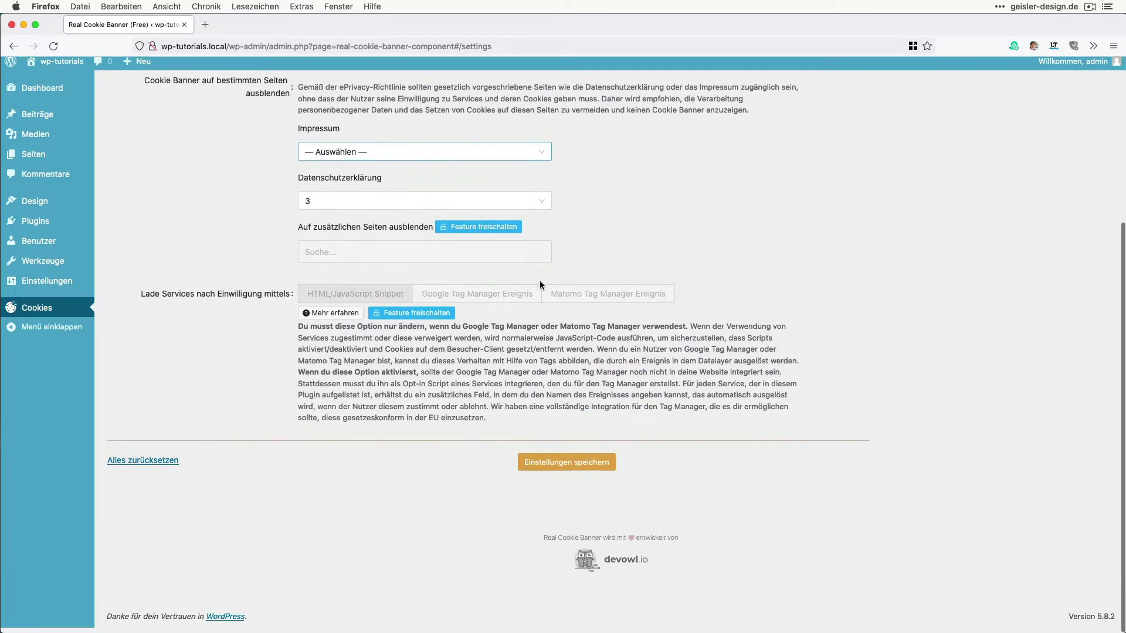
Step: Scan the complete website for services that require consent using the Real Cookie Banner scanner
{"action": "scroll", "coordinate": [540, 285], "scroll_direction": "up", "scroll_amount": 5}
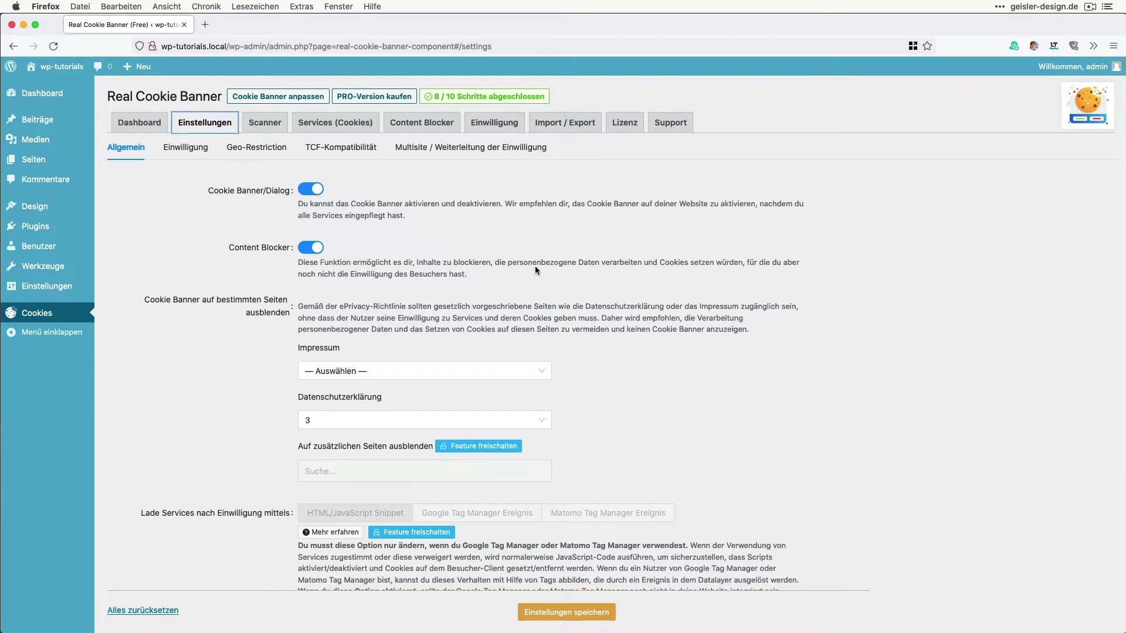
{"action": "left_click", "coordinate": [270, 127]}
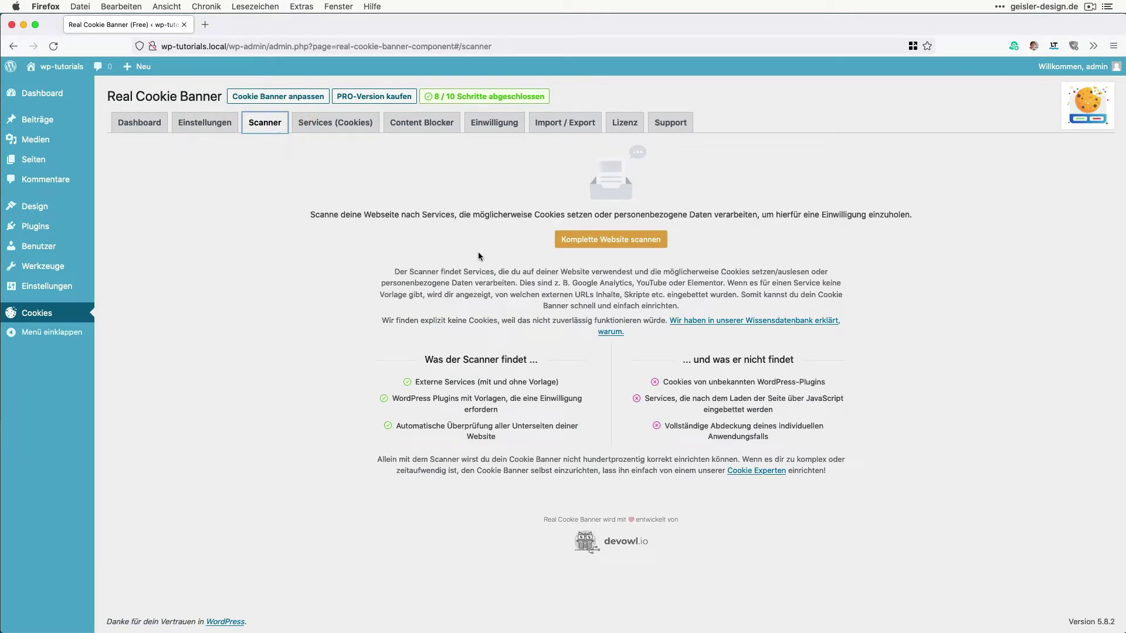
{"action": "left_click", "coordinate": [604, 245]}
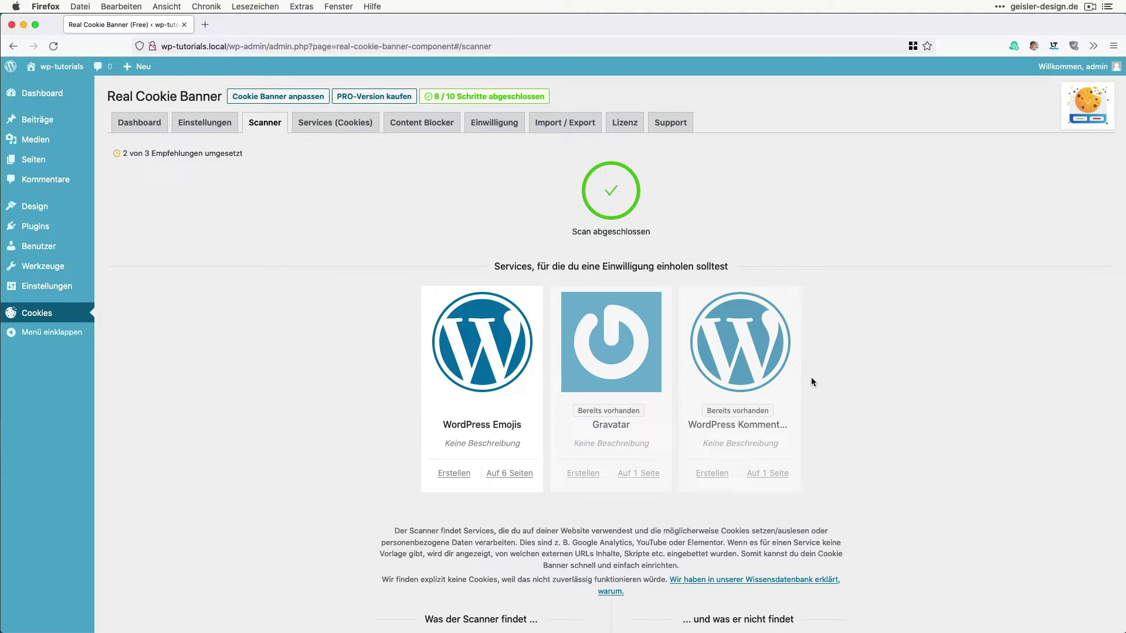
Step: Create a Gravatar content blocker with the visual content blocker enabled, confirm the template information was checked, and save it
{"action": "left_click", "coordinate": [583, 479]}
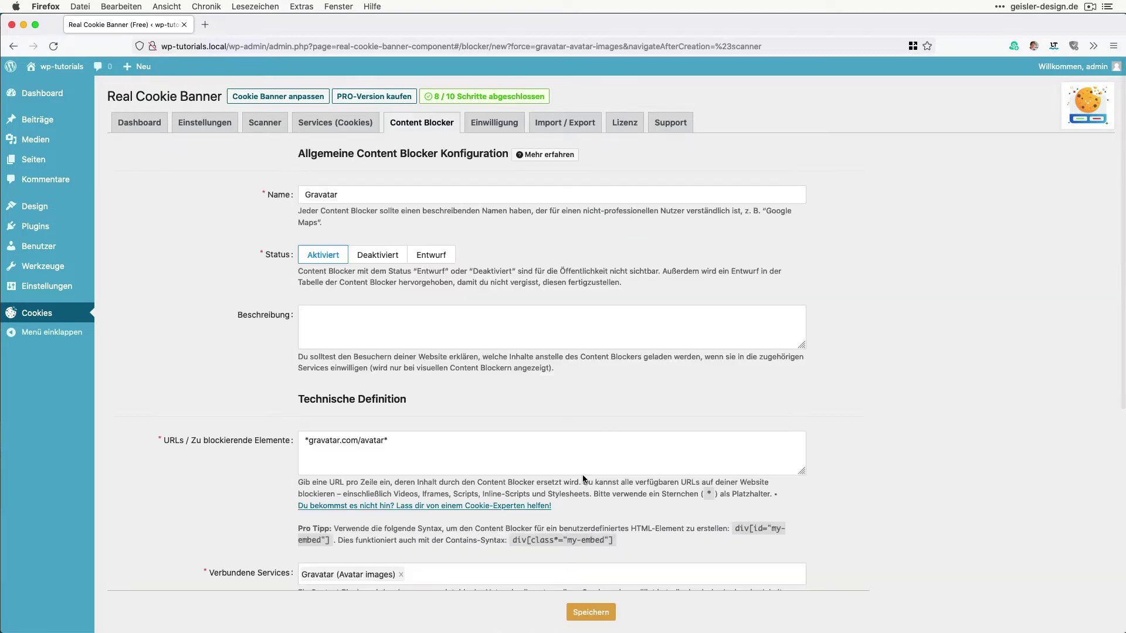
{"action": "scroll", "coordinate": [836, 419], "scroll_direction": "down", "scroll_amount": 6}
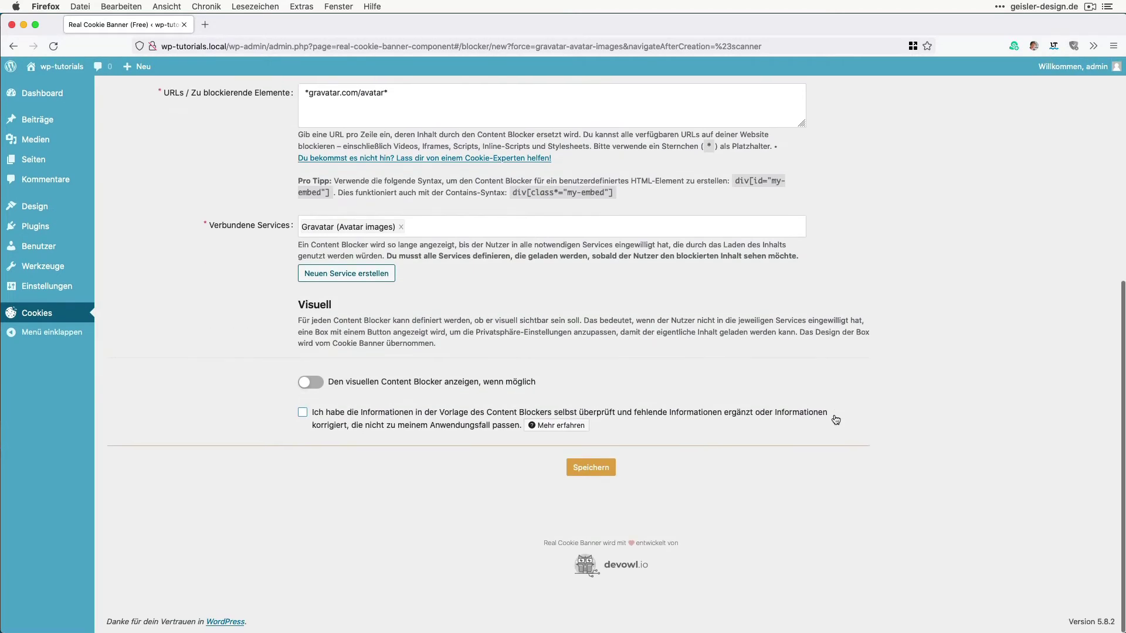
{"action": "left_click", "coordinate": [314, 384]}
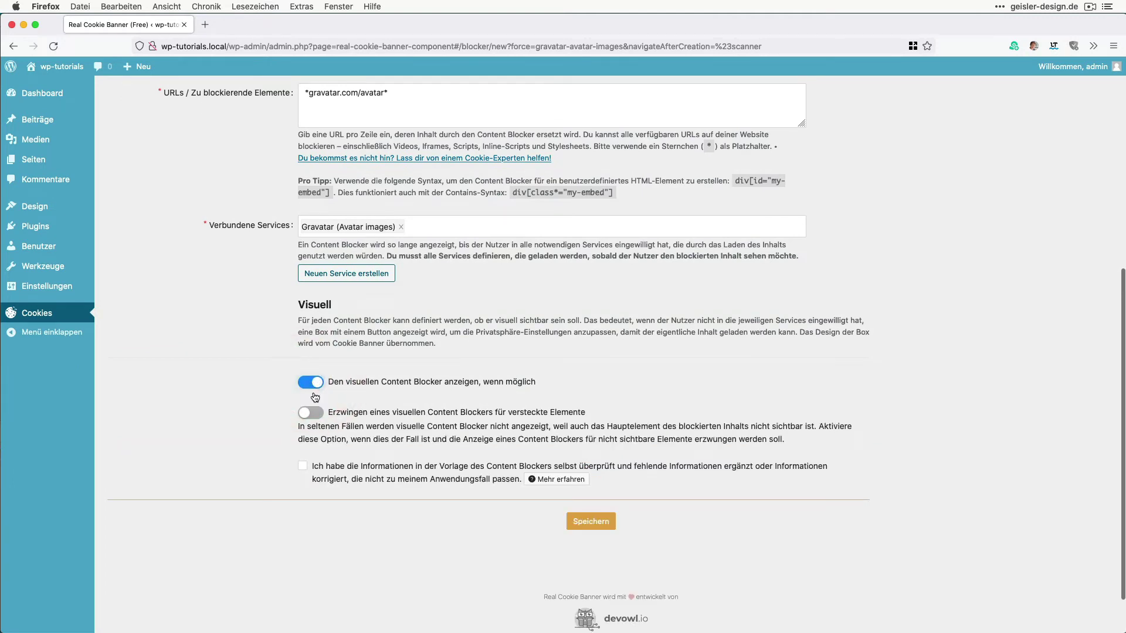
{"action": "left_click", "coordinate": [303, 466]}
{"action": "left_click", "coordinate": [591, 521]}
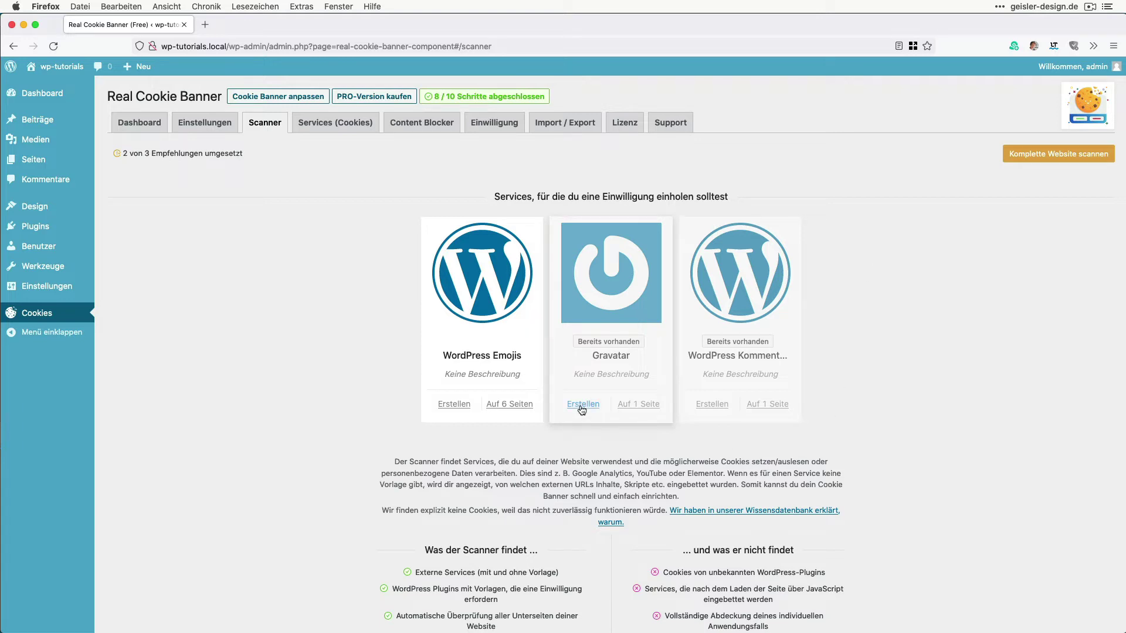
{"action": "scroll", "coordinate": [810, 422], "scroll_direction": "down", "scroll_amount": 5}
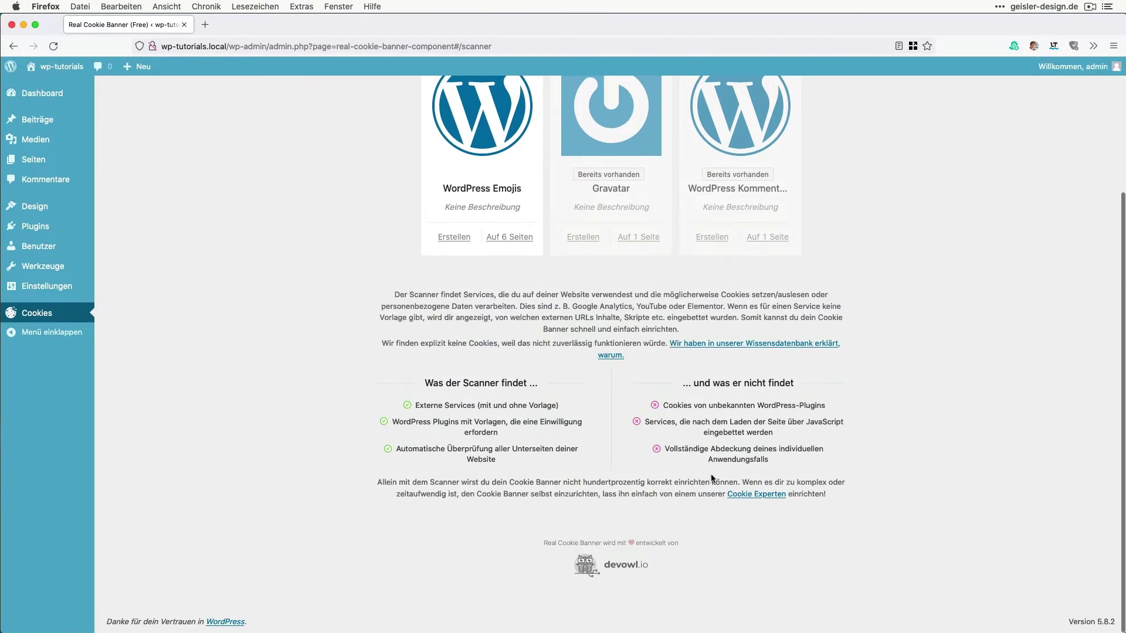
Step: Open the list of content blockers and delete the duplicate Gravatar entry
{"action": "scroll", "coordinate": [712, 478], "scroll_direction": "up", "scroll_amount": 3}
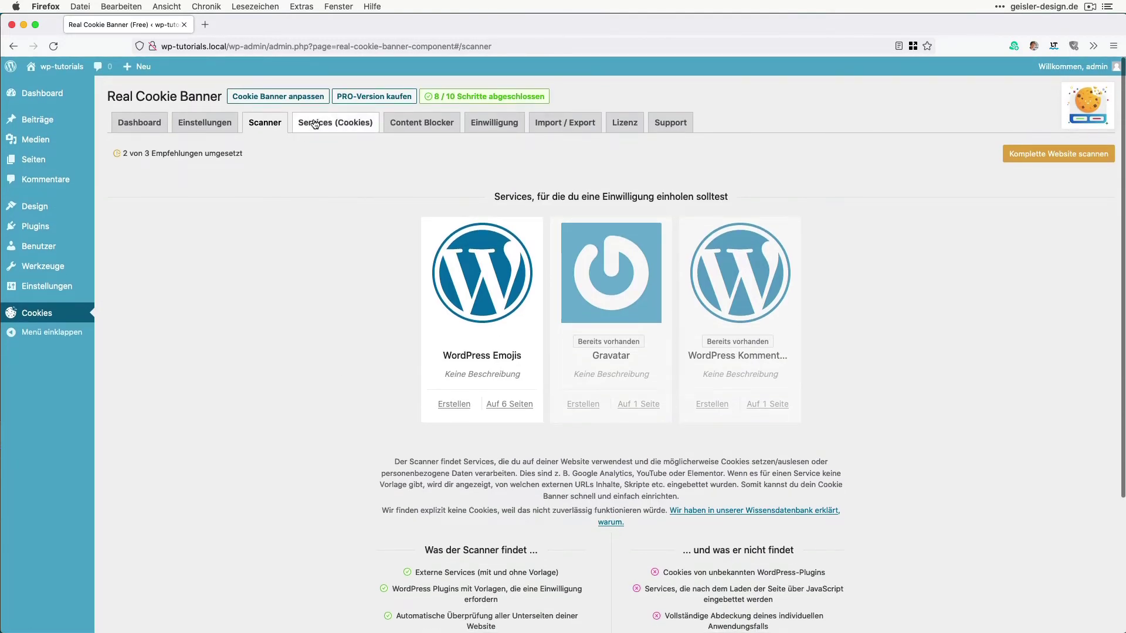
{"action": "left_click", "coordinate": [431, 125]}
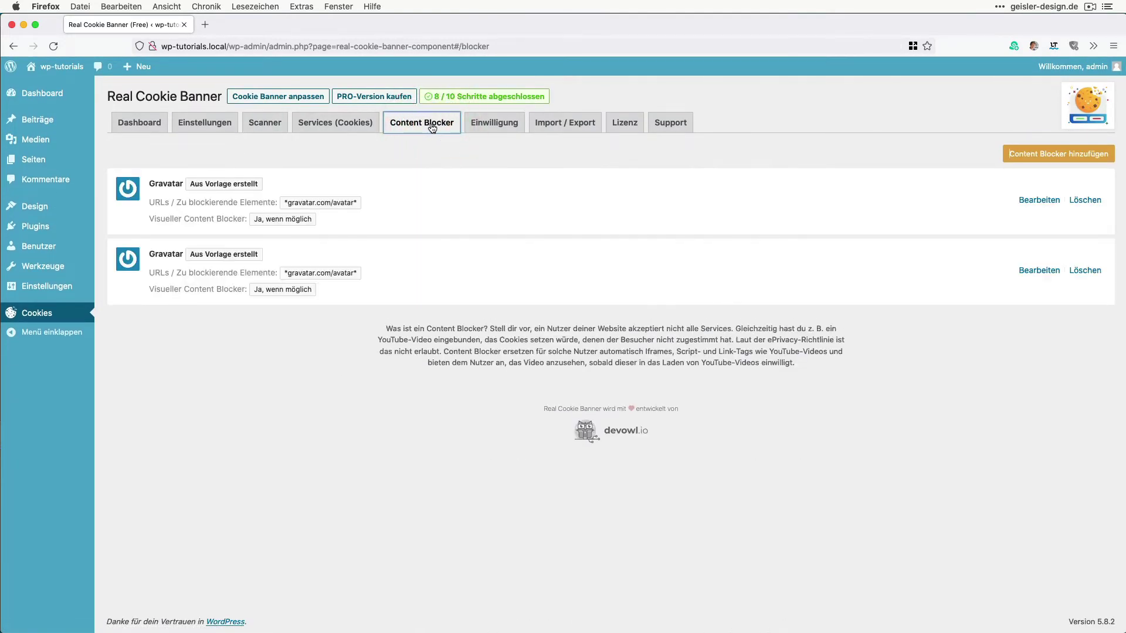
{"action": "left_click", "coordinate": [1094, 273]}
{"action": "left_click", "coordinate": [1072, 333]}
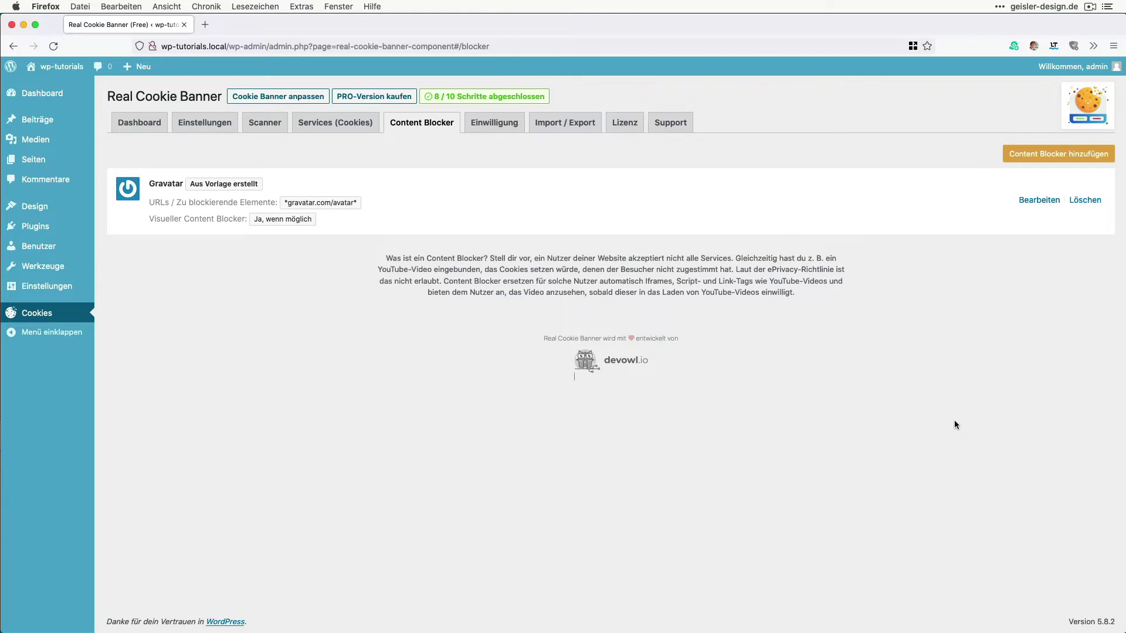
Step: Narrow the admin browser window to about half the screen and place a new private window beside it
{"action": "left_click_drag", "start_coordinate": [1122, 278], "coordinate": [574, 296]}
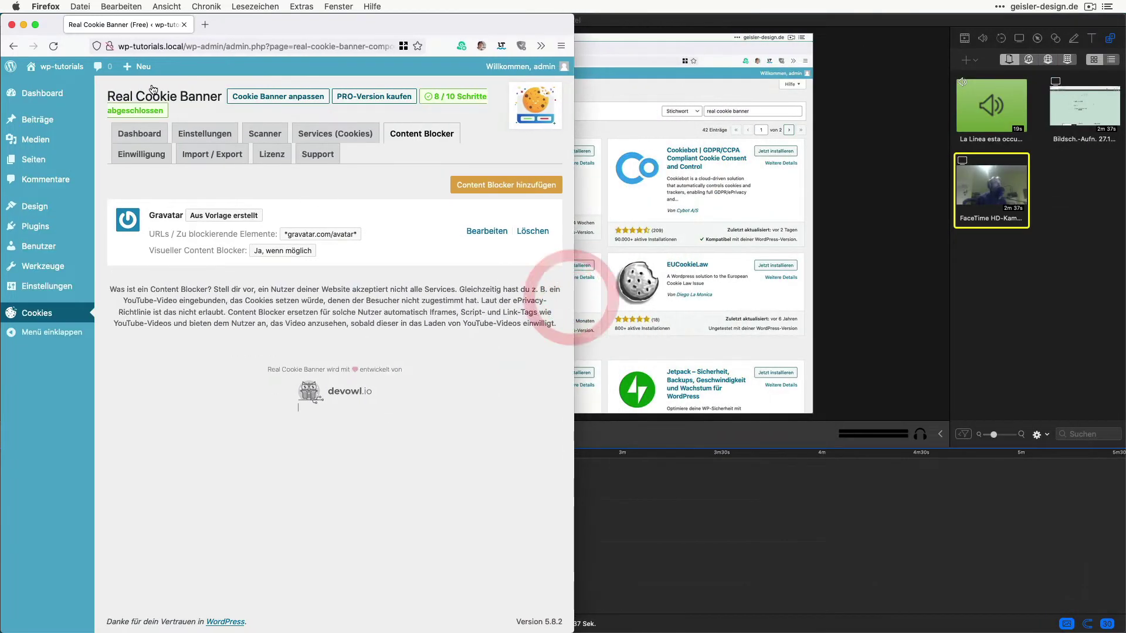
{"action": "left_click", "coordinate": [80, 6]}
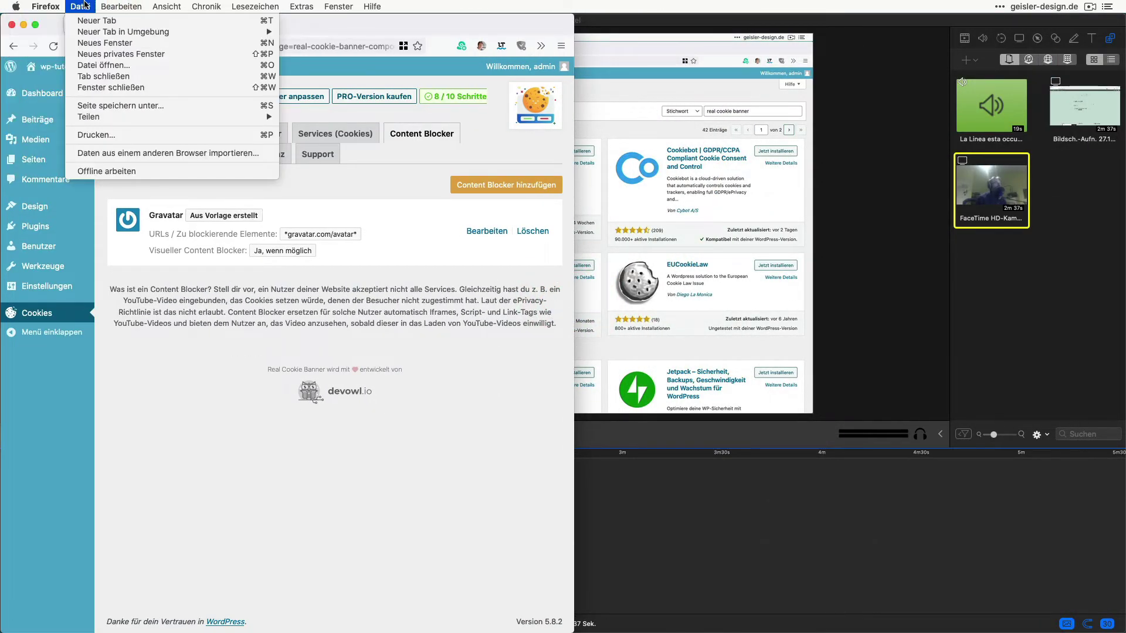
{"action": "left_click", "coordinate": [111, 54]}
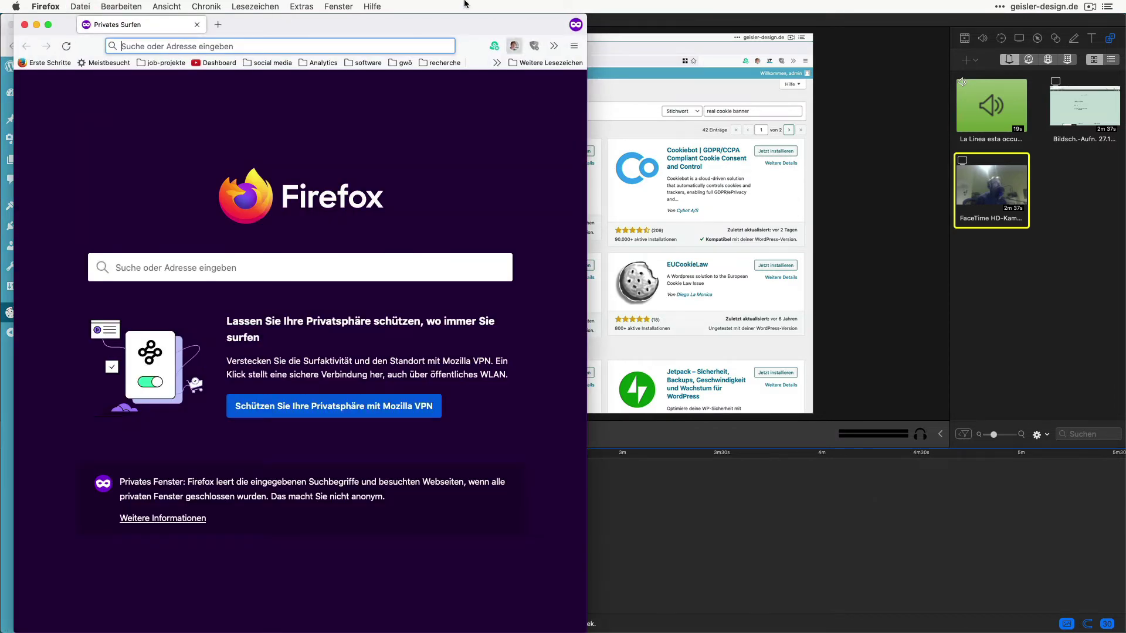
{"action": "left_click_drag", "start_coordinate": [465, 19], "coordinate": [1026, 10]}
Step: Copy the wp-tutorials.local domain from the admin address and load it in the private window
{"action": "left_click", "coordinate": [184, 46]}
{"action": "left_click_drag", "start_coordinate": [183, 47], "coordinate": [105, 49]}
{"action": "key", "text": "super+c"}
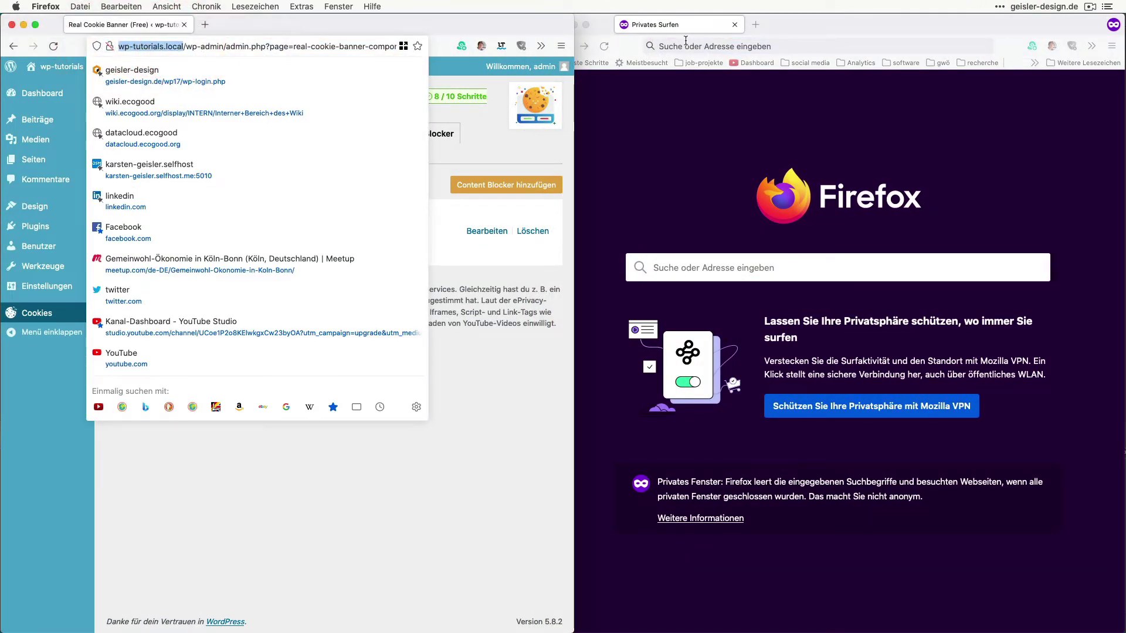
{"action": "left_click", "coordinate": [684, 46]}
{"action": "key", "text": "super+v"}
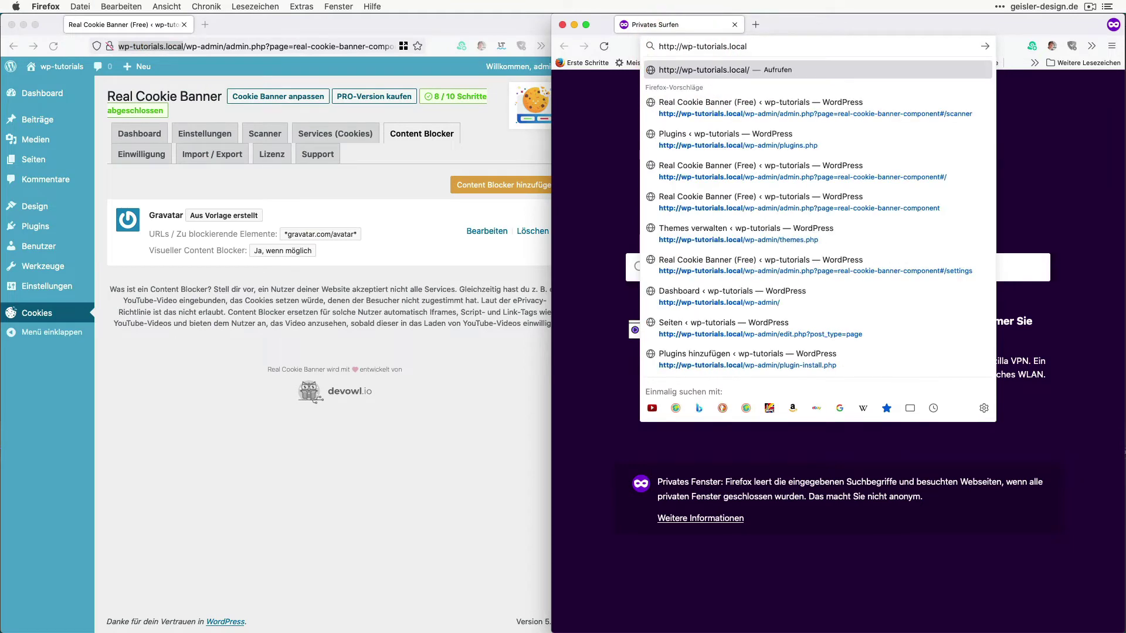
{"action": "key", "text": "Return"}
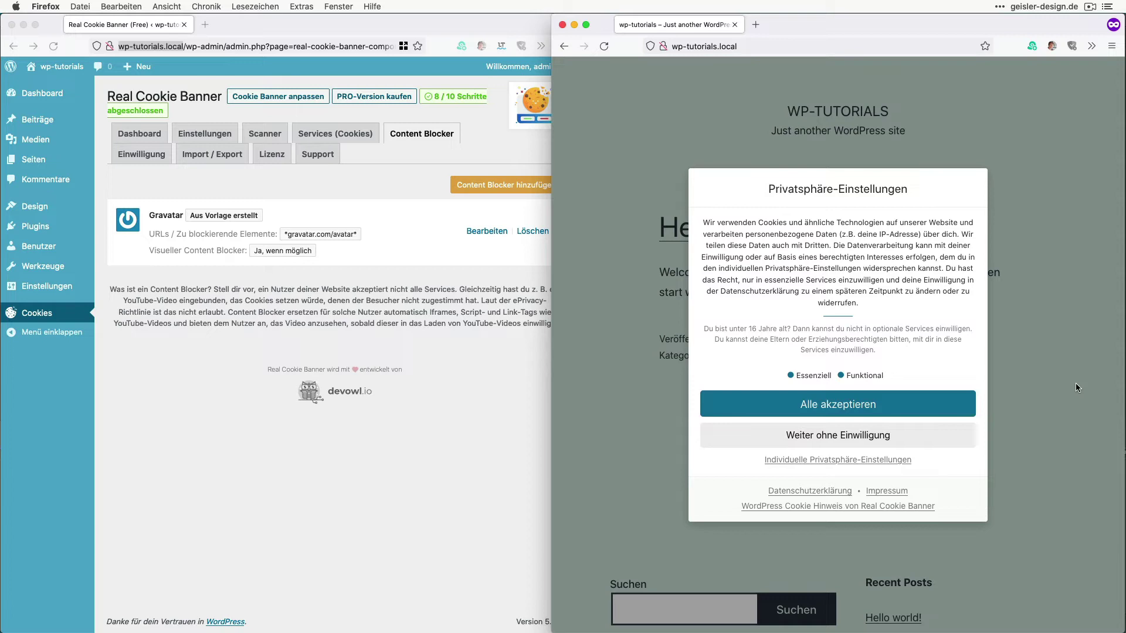
Step: Continue without consent in the cookie banner and open the comments of the "Hello world!" post
{"action": "left_click", "coordinate": [864, 437]}
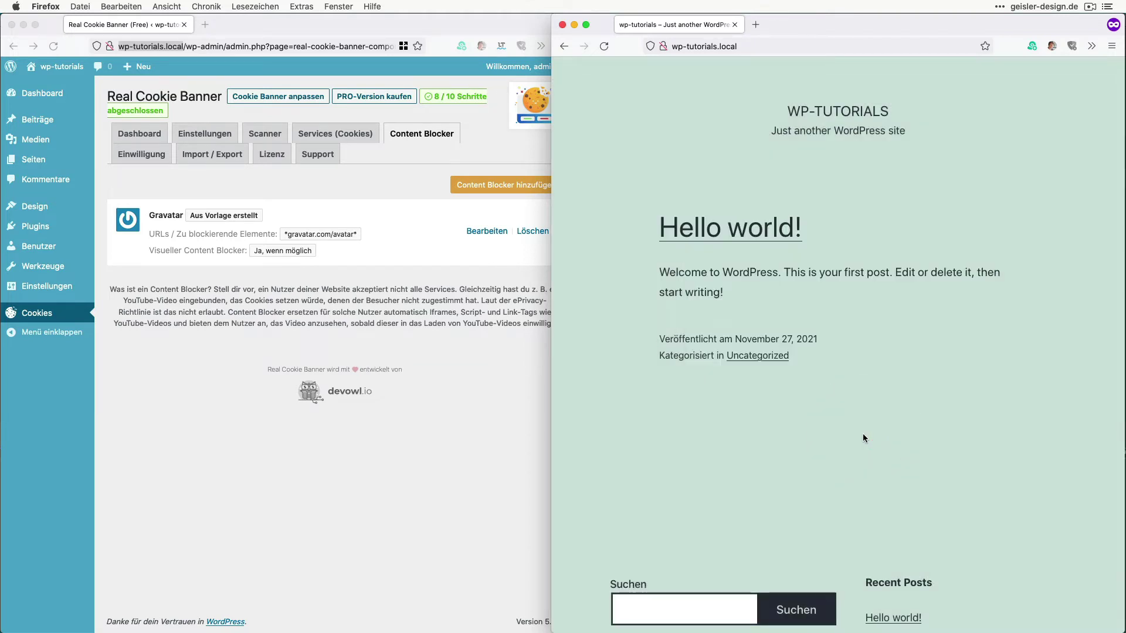
{"action": "left_click", "coordinate": [731, 233]}
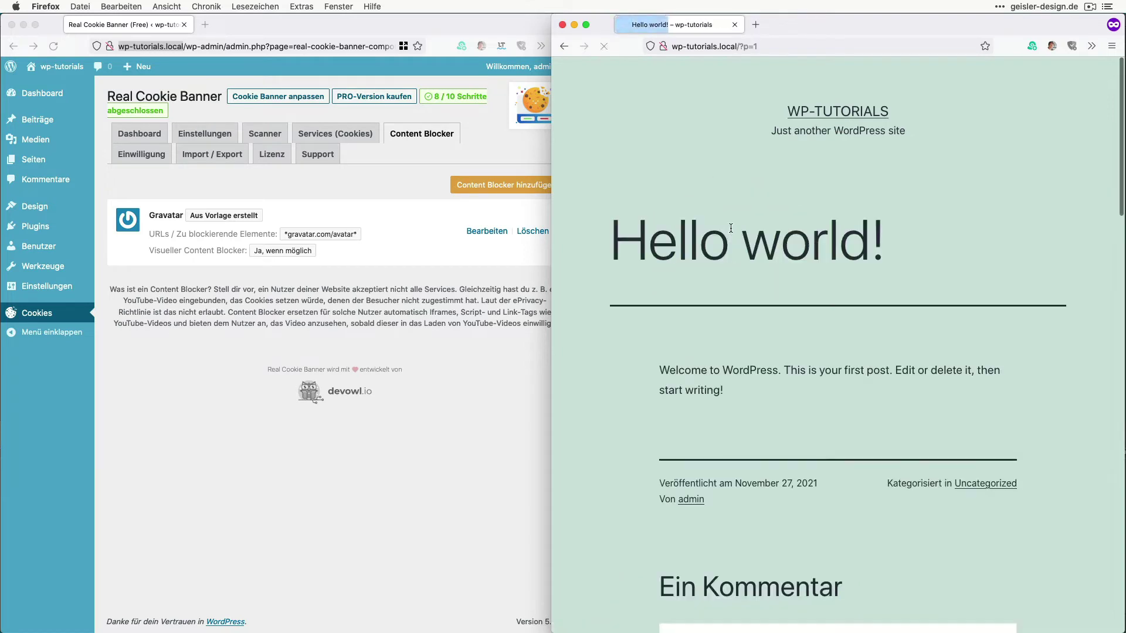
{"action": "scroll", "coordinate": [731, 228], "scroll_direction": "down", "scroll_amount": 5}
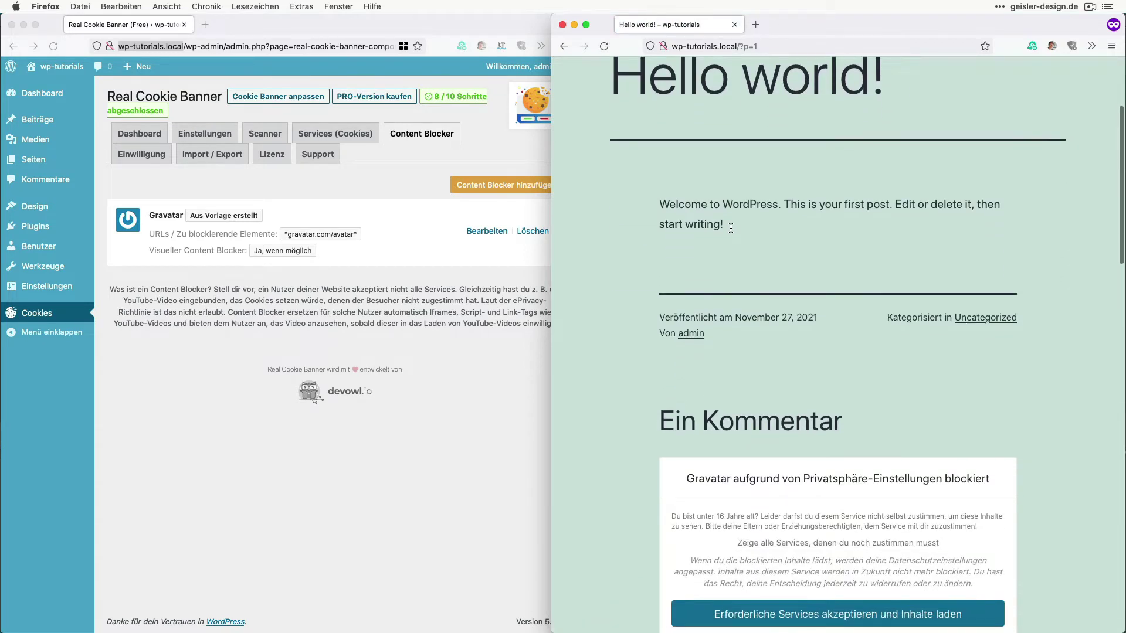
{"action": "scroll", "coordinate": [732, 228], "scroll_direction": "down", "scroll_amount": 6}
Step: Accept the required services on the Gravatar content blocker to load the comment's blocked avatar
{"action": "scroll", "coordinate": [731, 228], "scroll_direction": "up", "scroll_amount": 3}
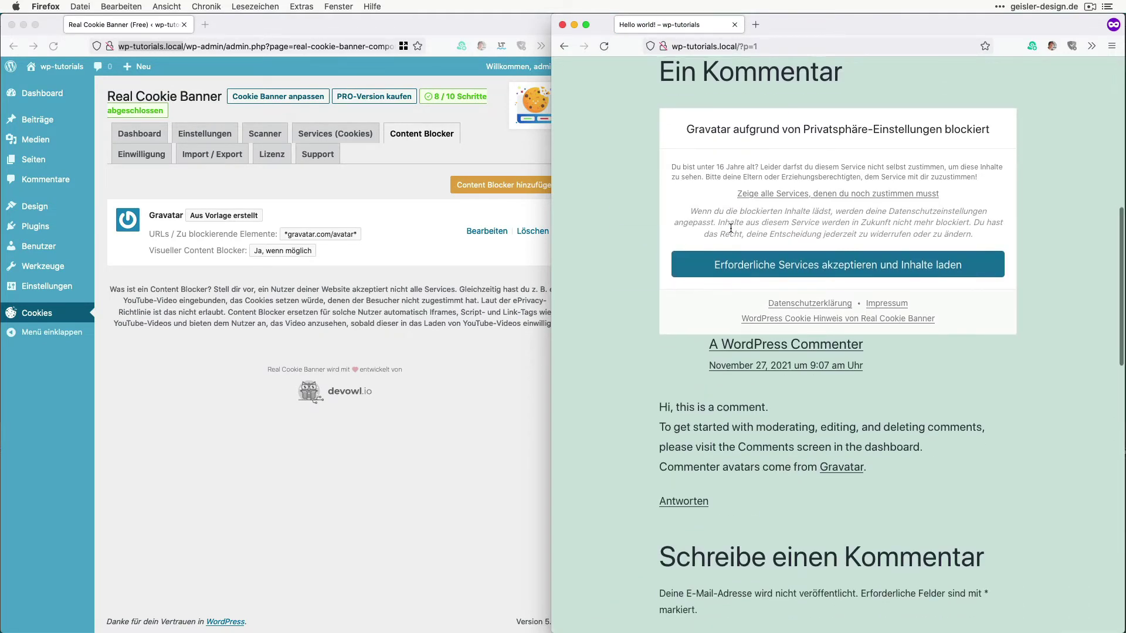
{"action": "scroll", "coordinate": [731, 228], "scroll_direction": "up", "scroll_amount": 1}
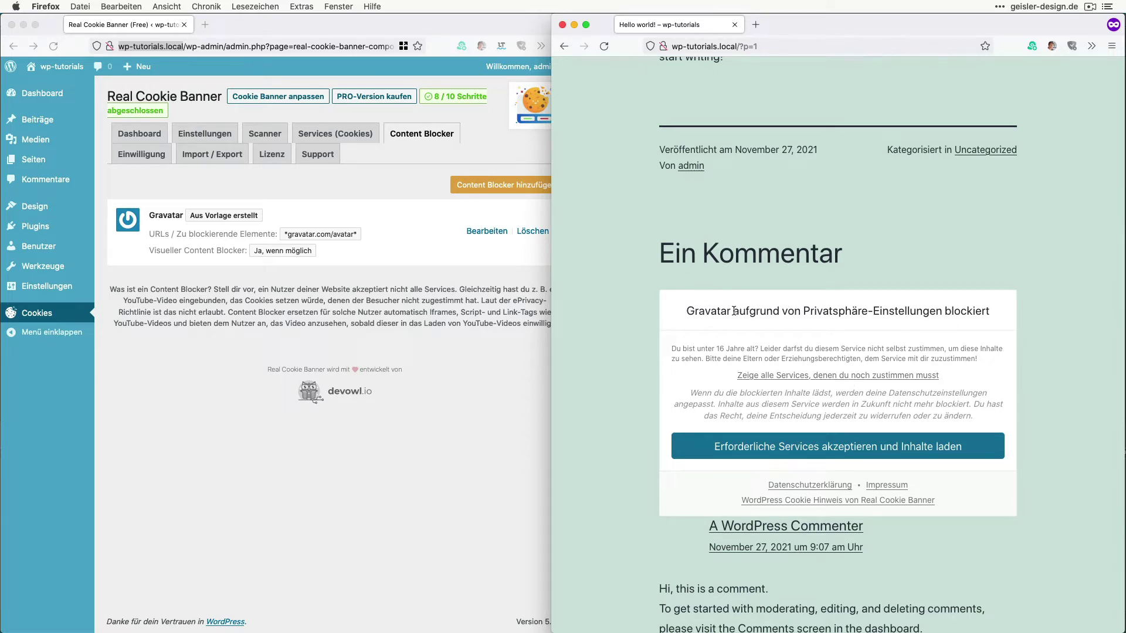
{"action": "left_click_drag", "start_coordinate": [734, 311], "coordinate": [687, 312]}
{"action": "left_click", "coordinate": [941, 449]}
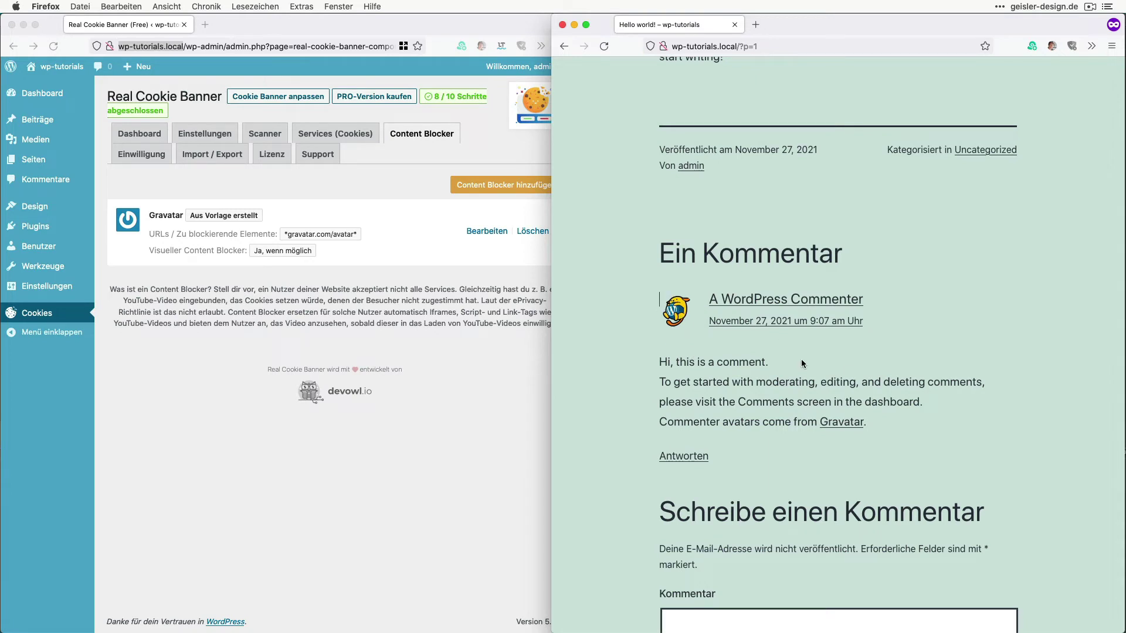
Step: Examine the Cookie Banner design options in the WordPress Customizer of the admin window and leave the Customizer
{"action": "left_click", "coordinate": [192, 460]}
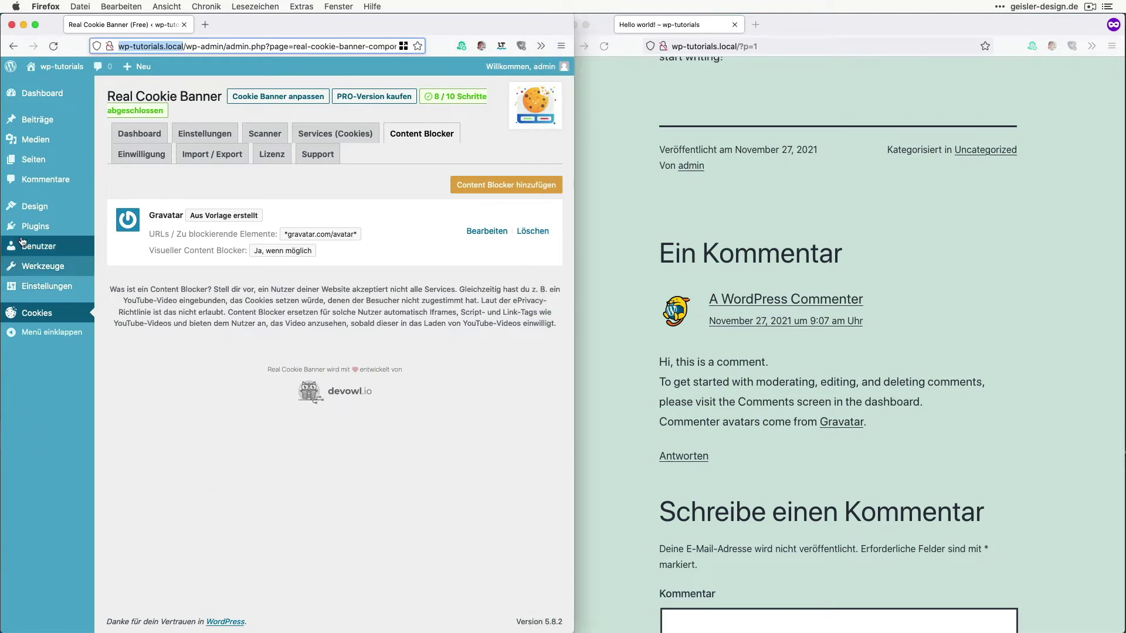
{"action": "mouse_move", "coordinate": [32, 207]}
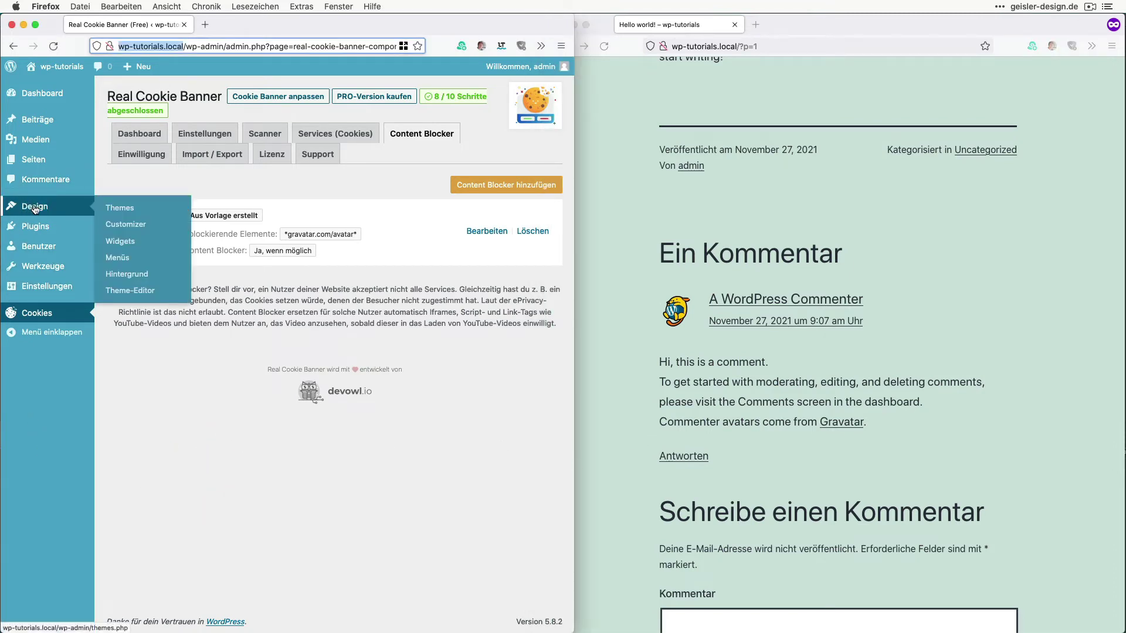
{"action": "left_click", "coordinate": [125, 230]}
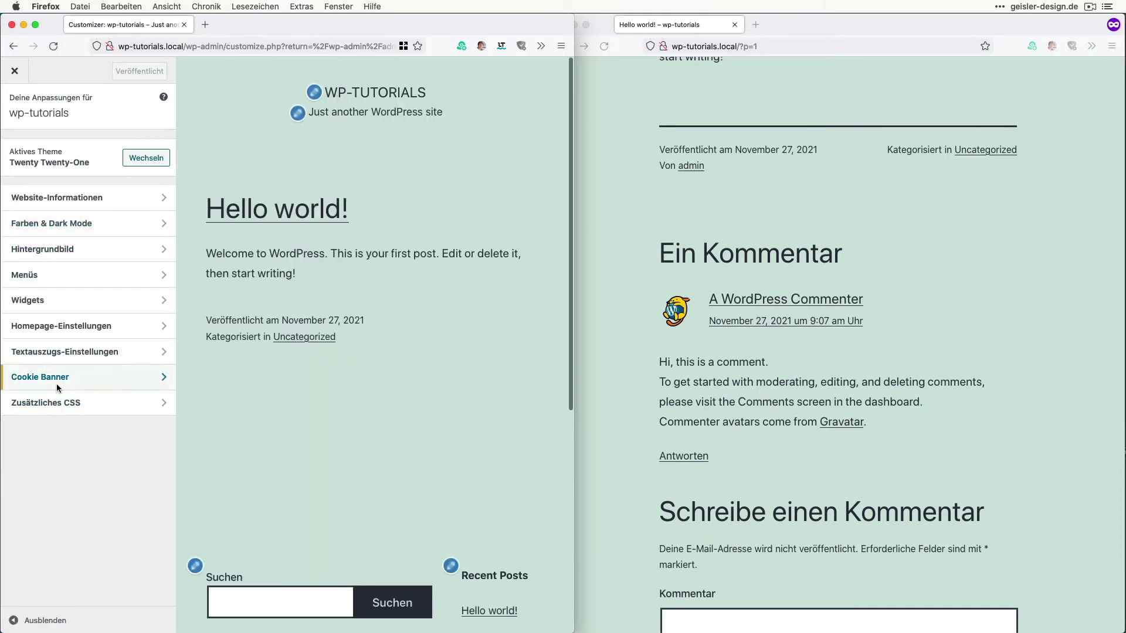
{"action": "left_click", "coordinate": [56, 379]}
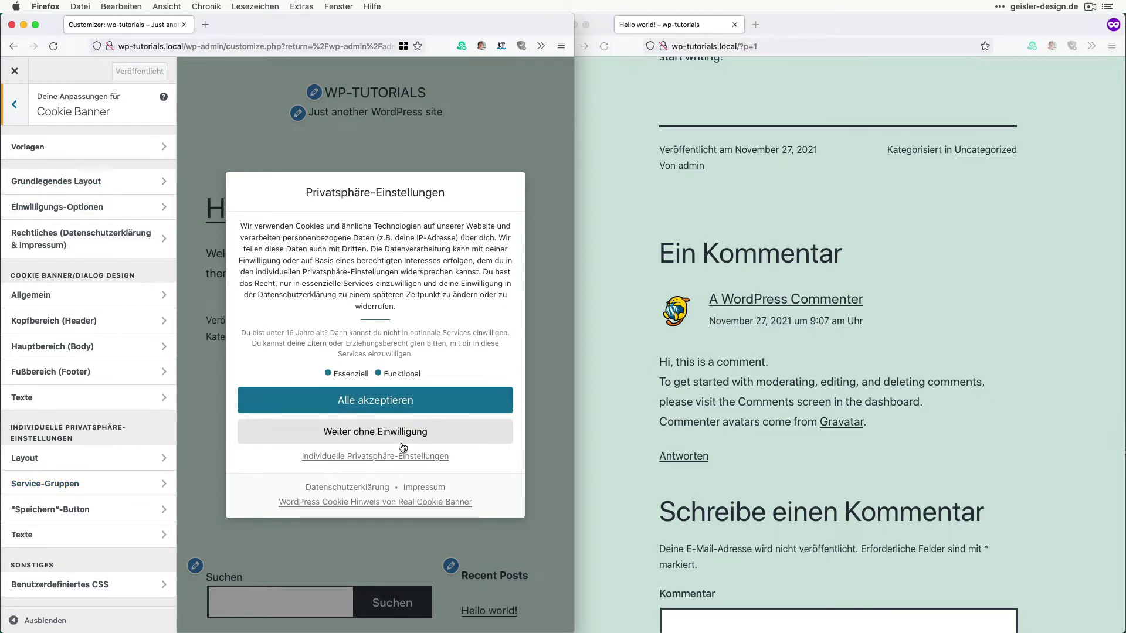
{"action": "left_click", "coordinate": [15, 104]}
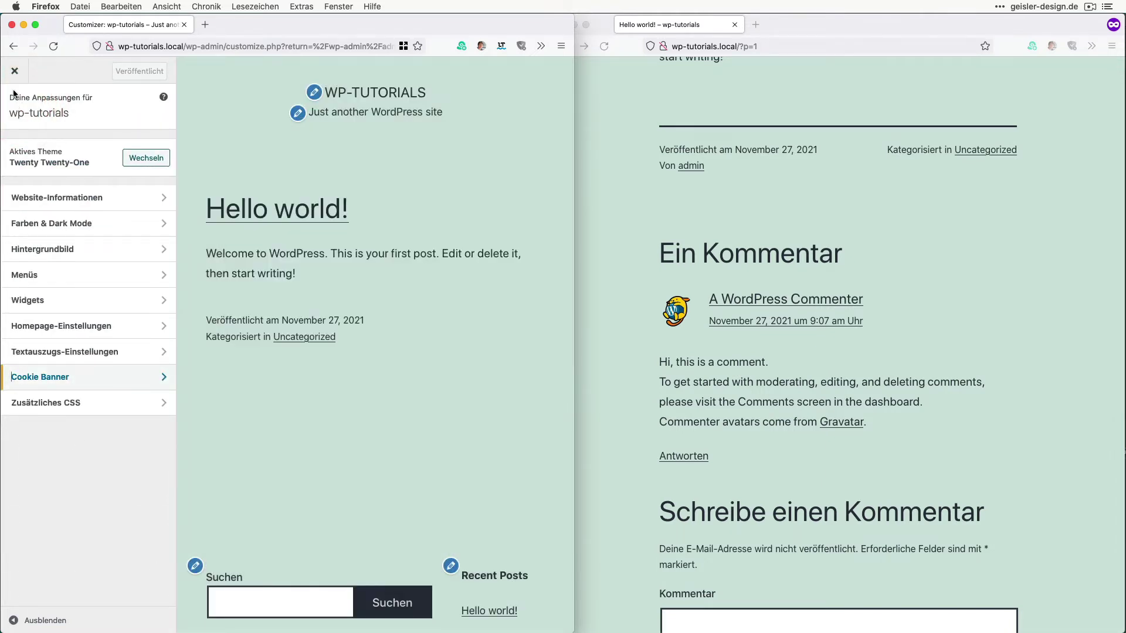
{"action": "left_click", "coordinate": [17, 75]}
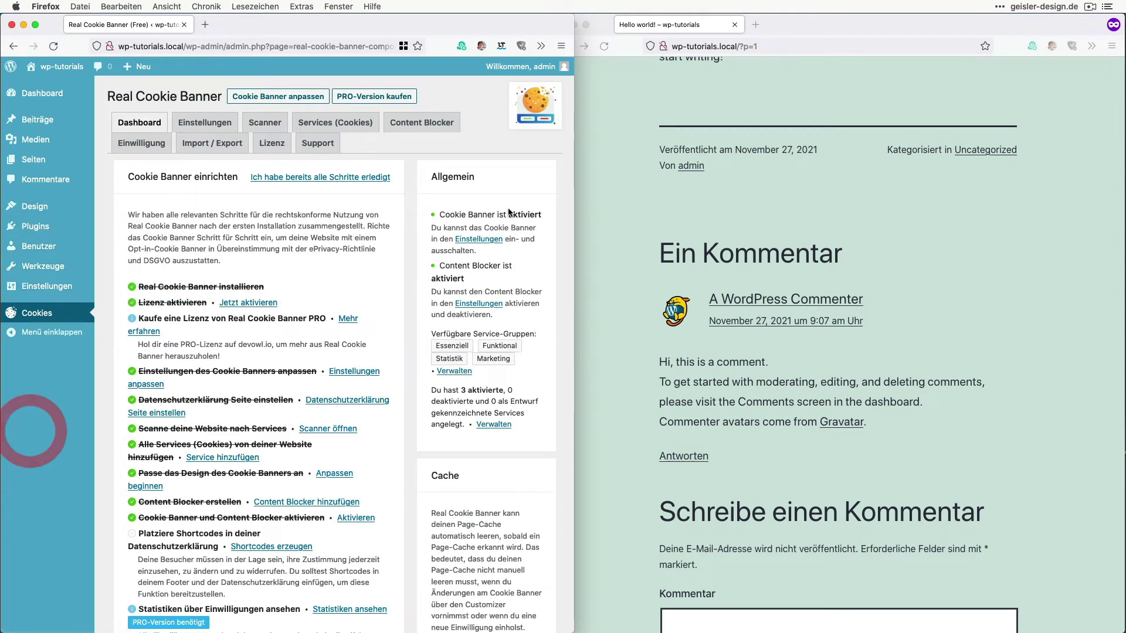
Step: Review the services requiring consent in the Real Cookie Banner scanner
{"action": "mouse_move", "coordinate": [287, 371]}
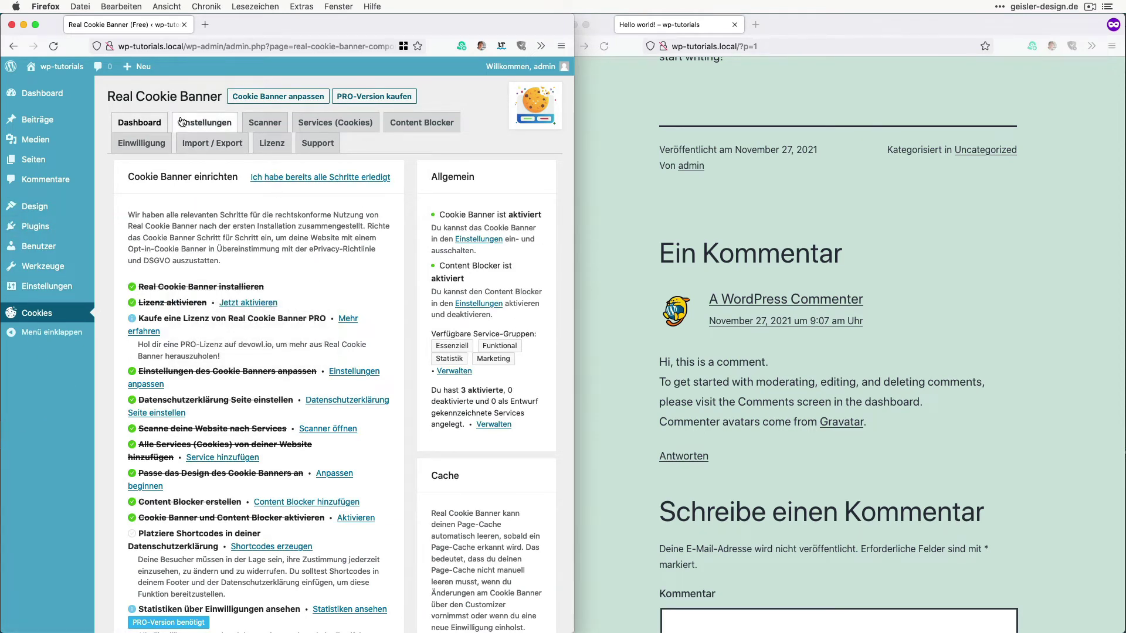
{"action": "left_click", "coordinate": [264, 124]}
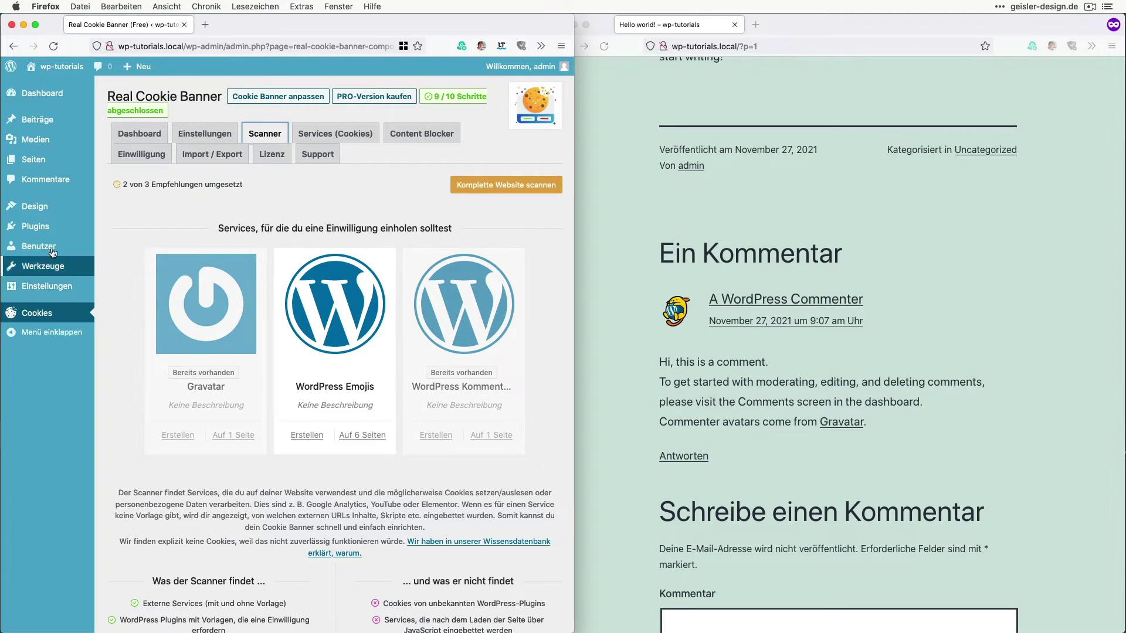
{"action": "mouse_move", "coordinate": [46, 232]}
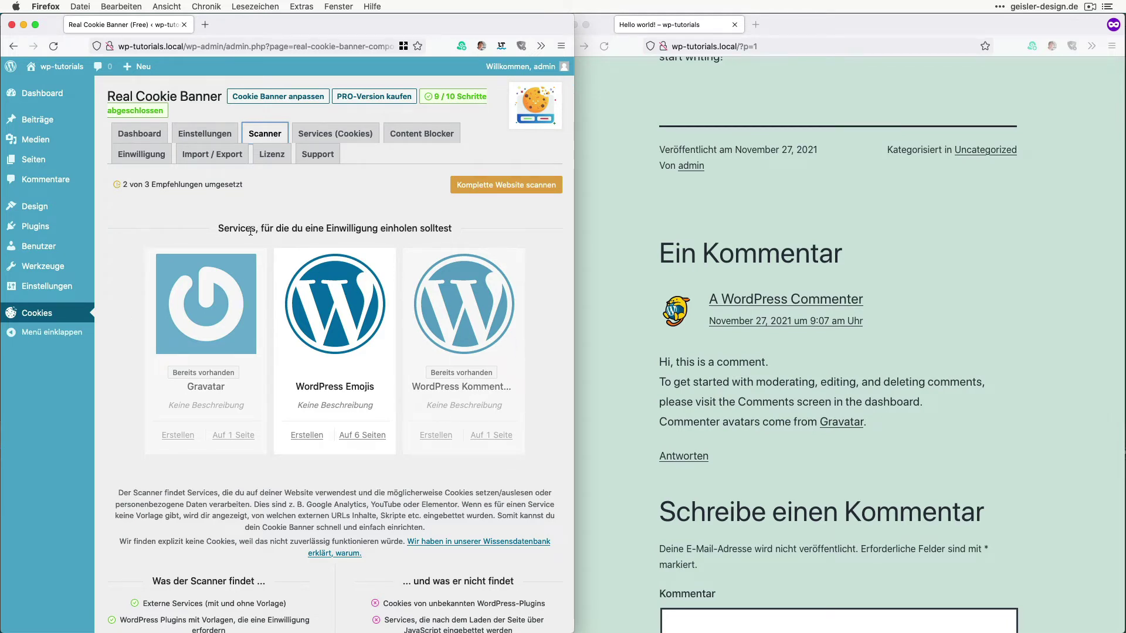
{"action": "double_click", "coordinate": [218, 229]}
Step: Activate the Twenty Seventeen theme for the site
{"action": "mouse_move", "coordinate": [60, 206]}
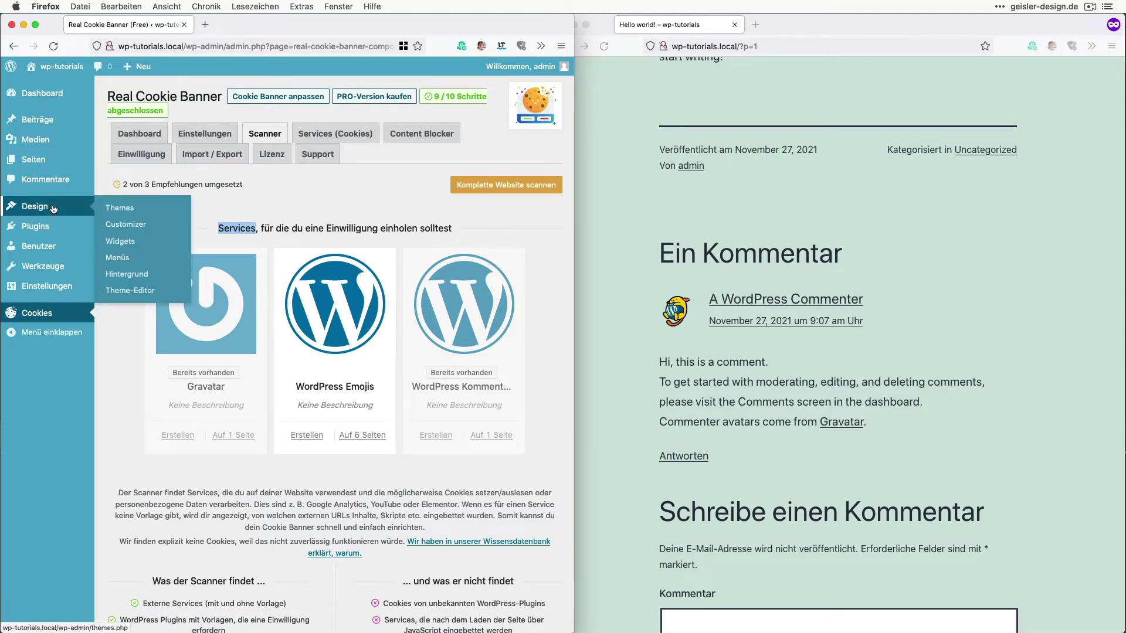
{"action": "left_click", "coordinate": [121, 209]}
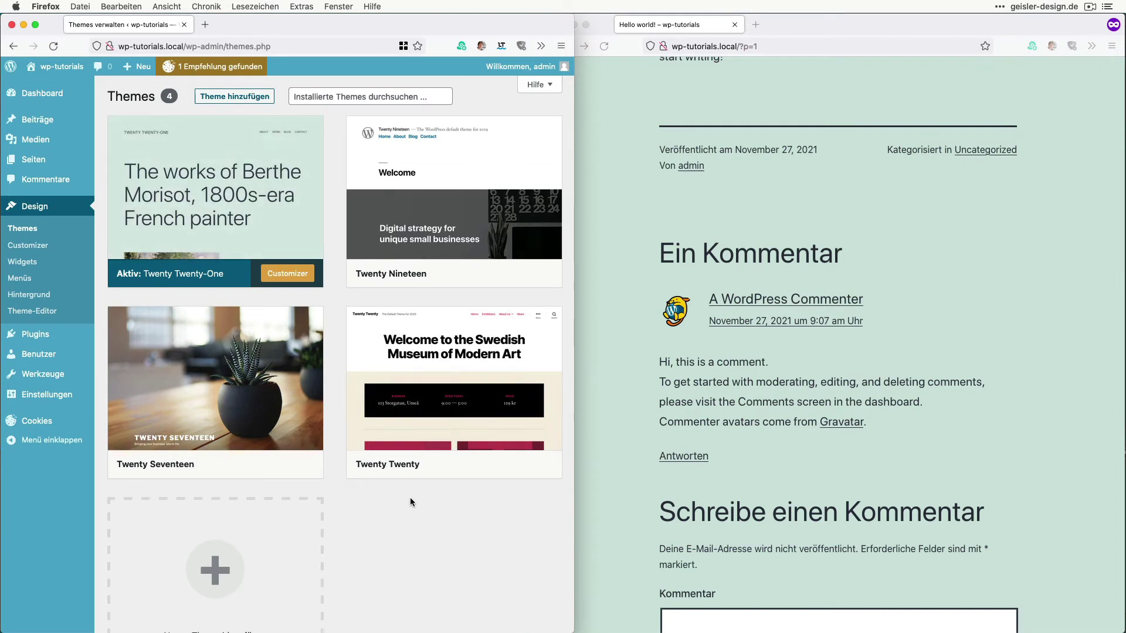
{"action": "mouse_move", "coordinate": [224, 356]}
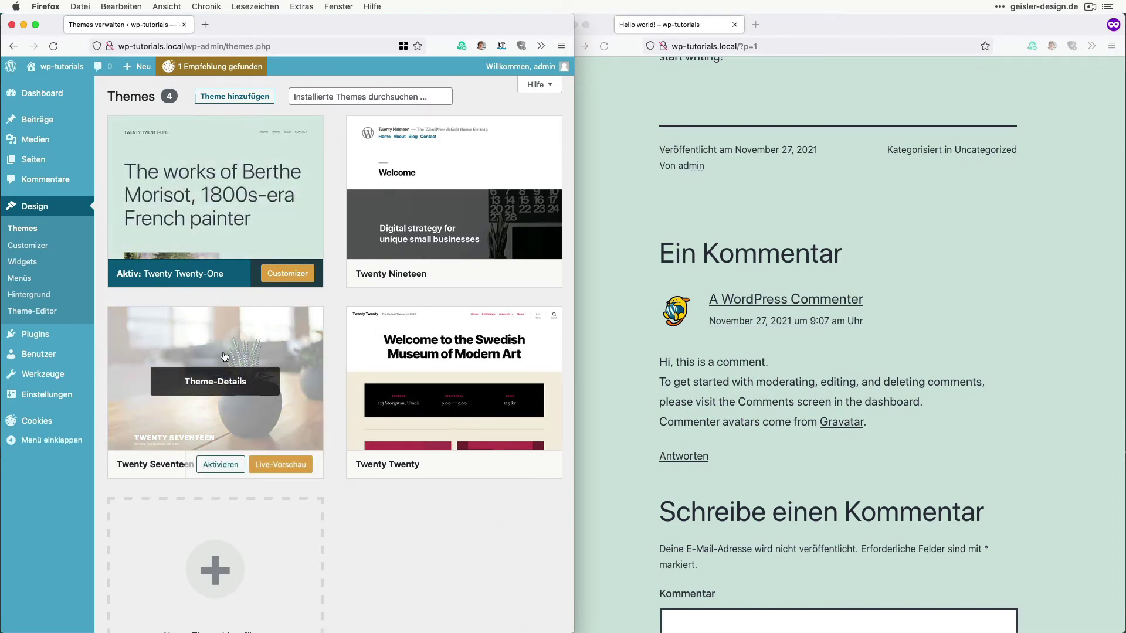
{"action": "left_click", "coordinate": [226, 469]}
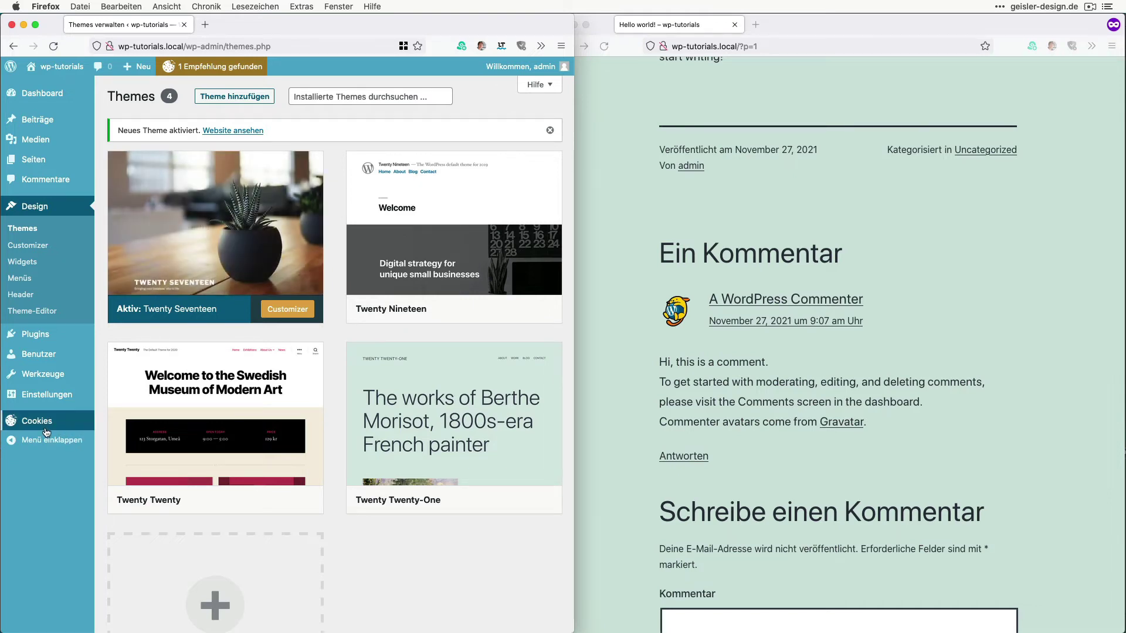
Step: Visit the site's front page from the admin window and examine its cookie banner and content blocker
{"action": "left_click", "coordinate": [49, 66]}
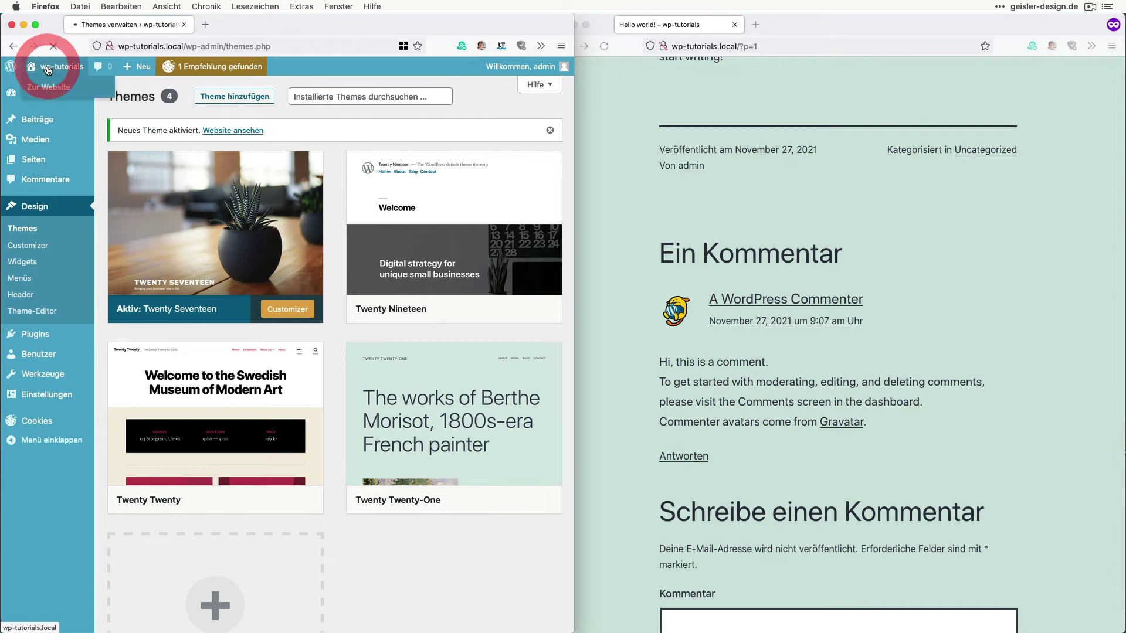
{"action": "left_click", "coordinate": [851, 96]}
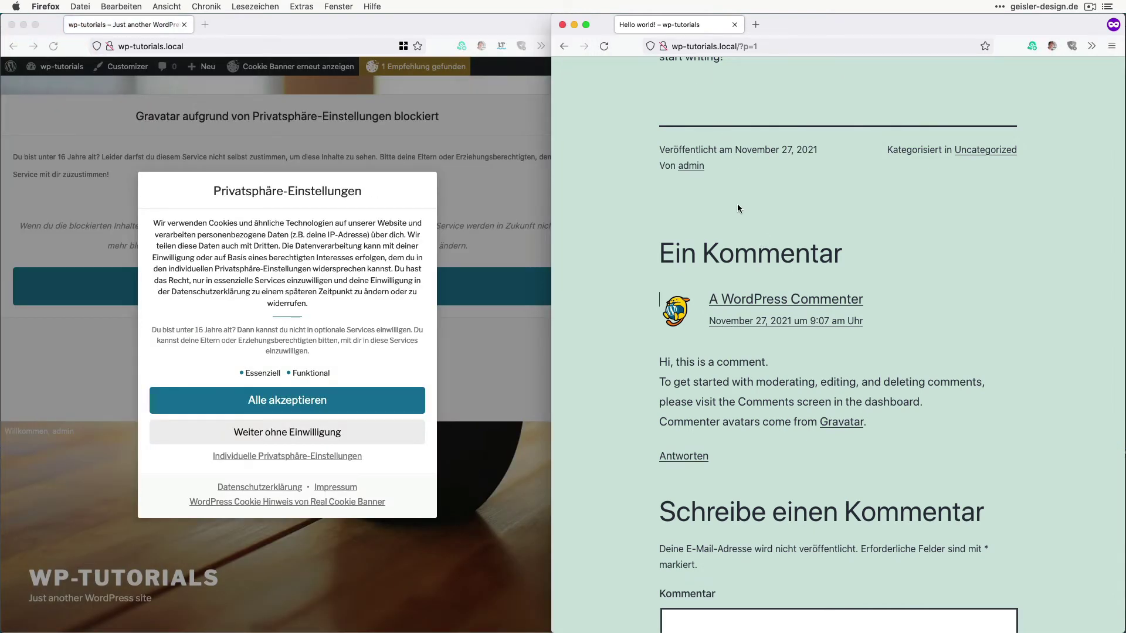
{"action": "left_click", "coordinate": [185, 128]}
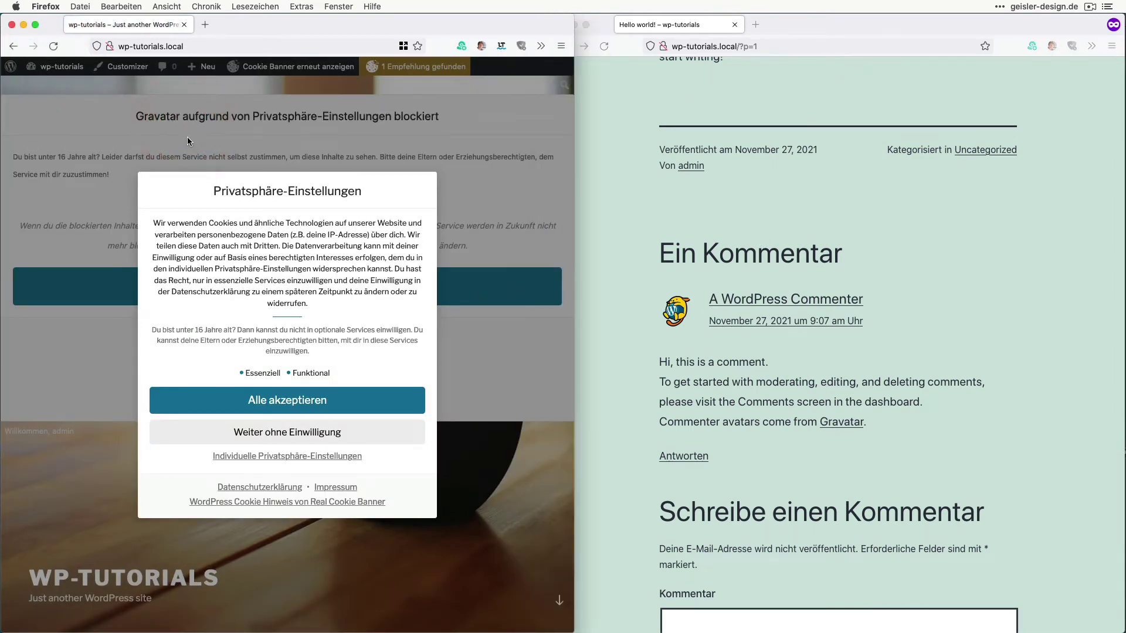
Step: Go to the site's home page in the private window and look through its content down to the footer
{"action": "left_click", "coordinate": [997, 226]}
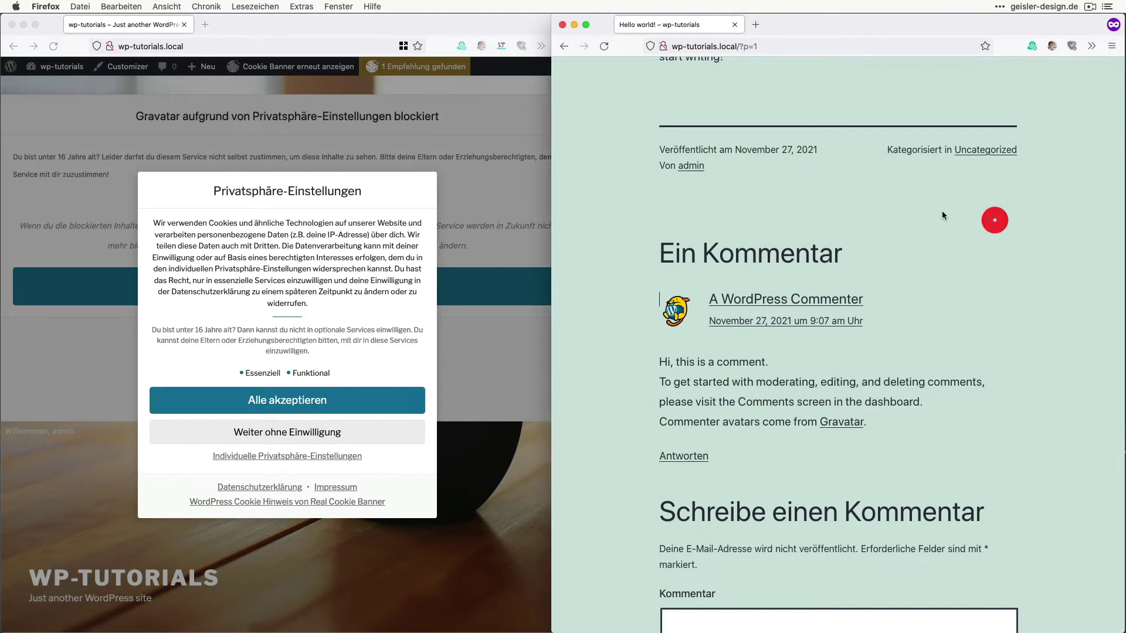
{"action": "scroll", "coordinate": [850, 117], "scroll_direction": "up", "scroll_amount": 6}
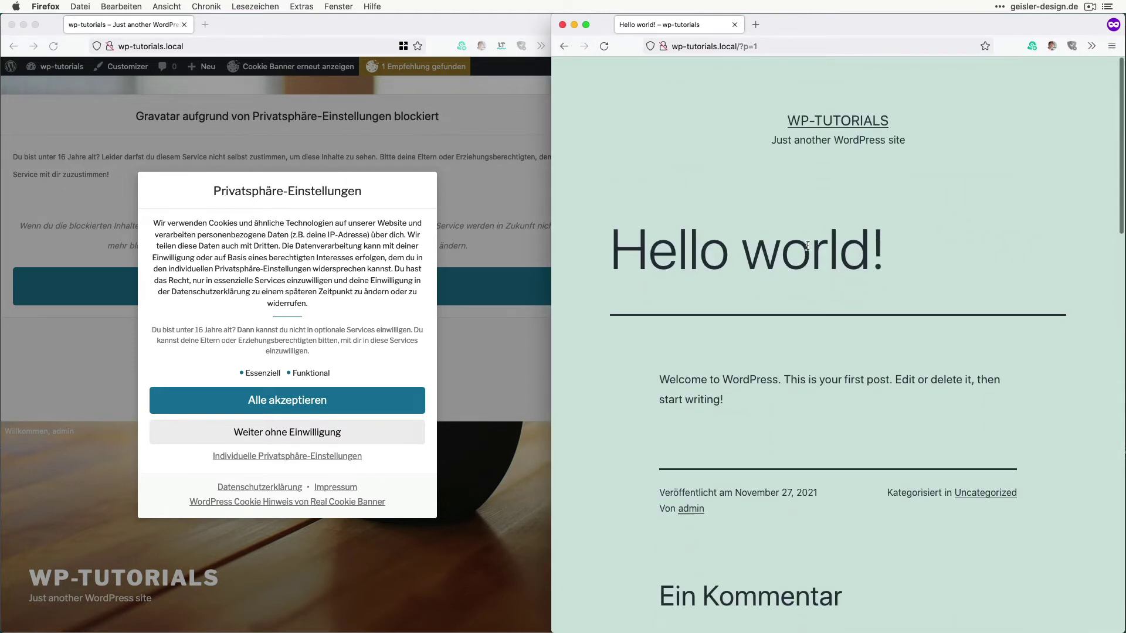
{"action": "left_click", "coordinate": [834, 111]}
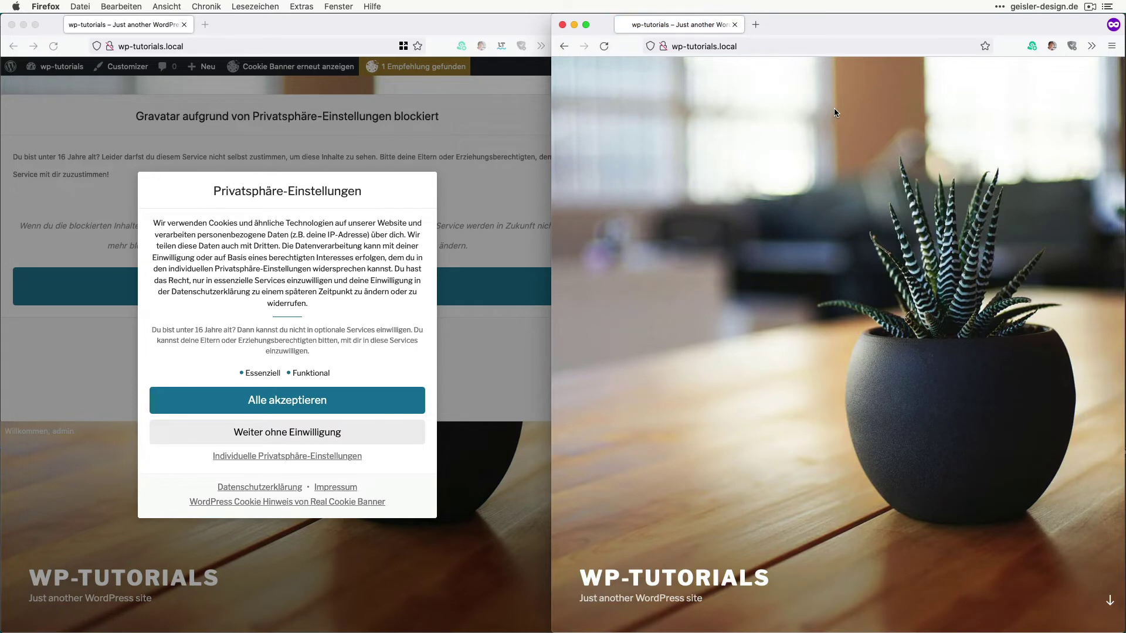
{"action": "scroll", "coordinate": [818, 308], "scroll_direction": "down", "scroll_amount": 5}
{"action": "scroll", "coordinate": [818, 307], "scroll_direction": "down", "scroll_amount": 5}
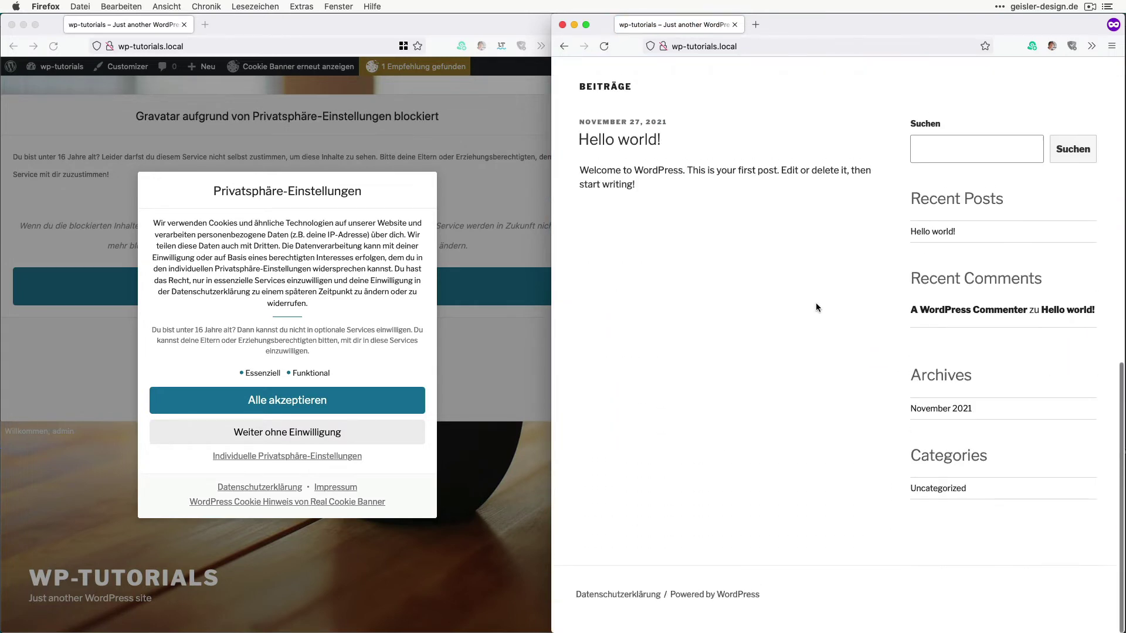
Step: Return to the WordPress admin and run a complete website scan in the Real Cookie Banner scanner, widening the admin window
{"action": "left_click", "coordinate": [88, 110]}
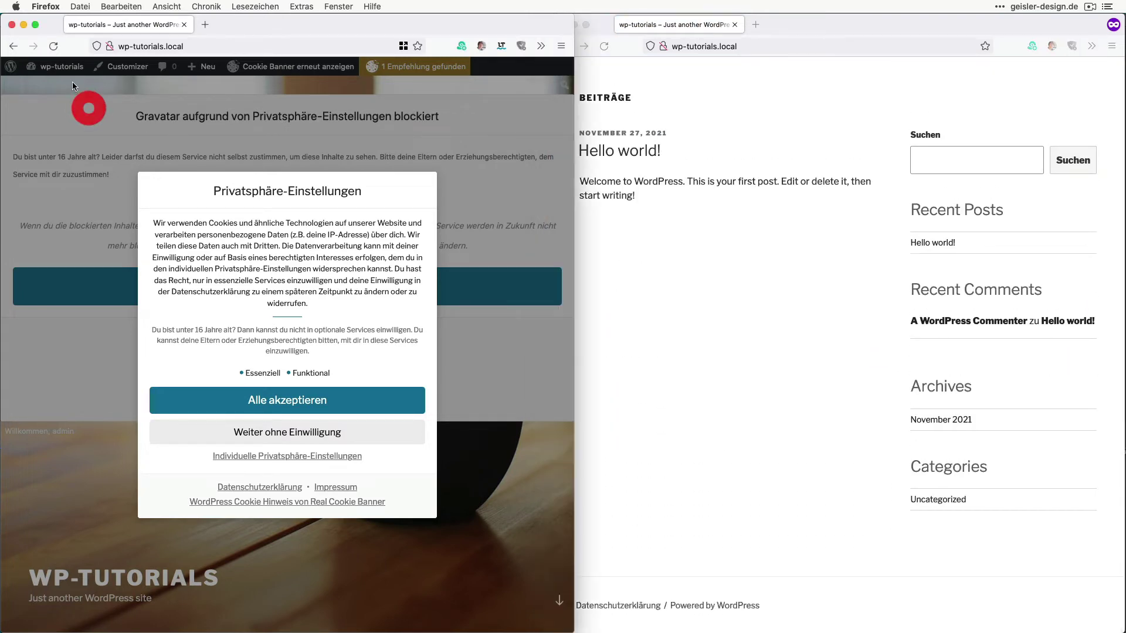
{"action": "left_click", "coordinate": [65, 68]}
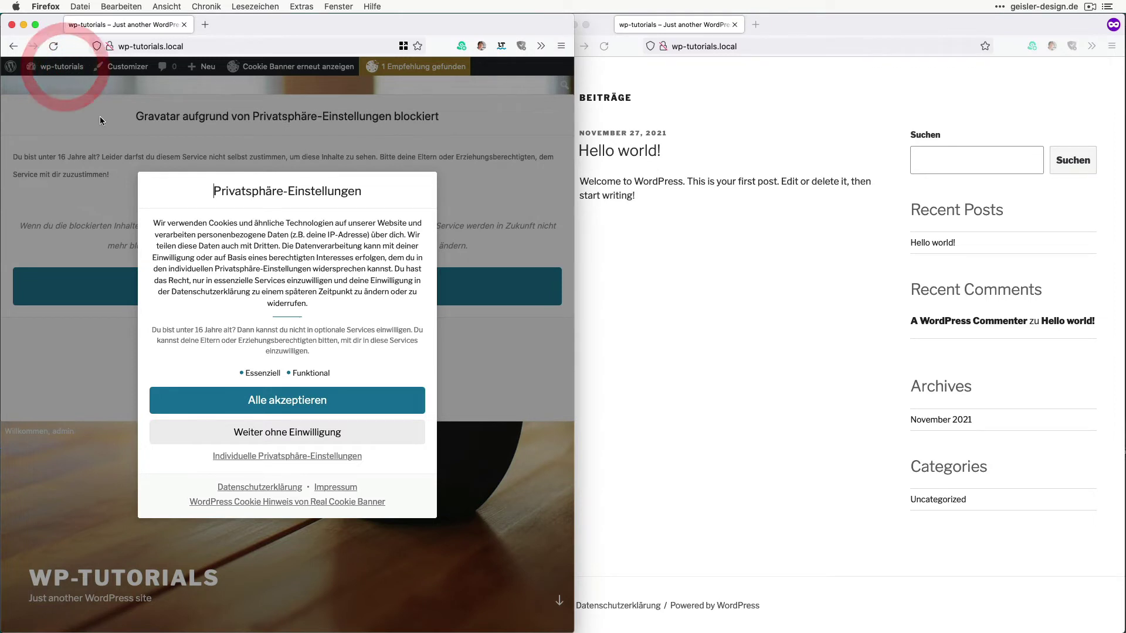
{"action": "left_click", "coordinate": [45, 67]}
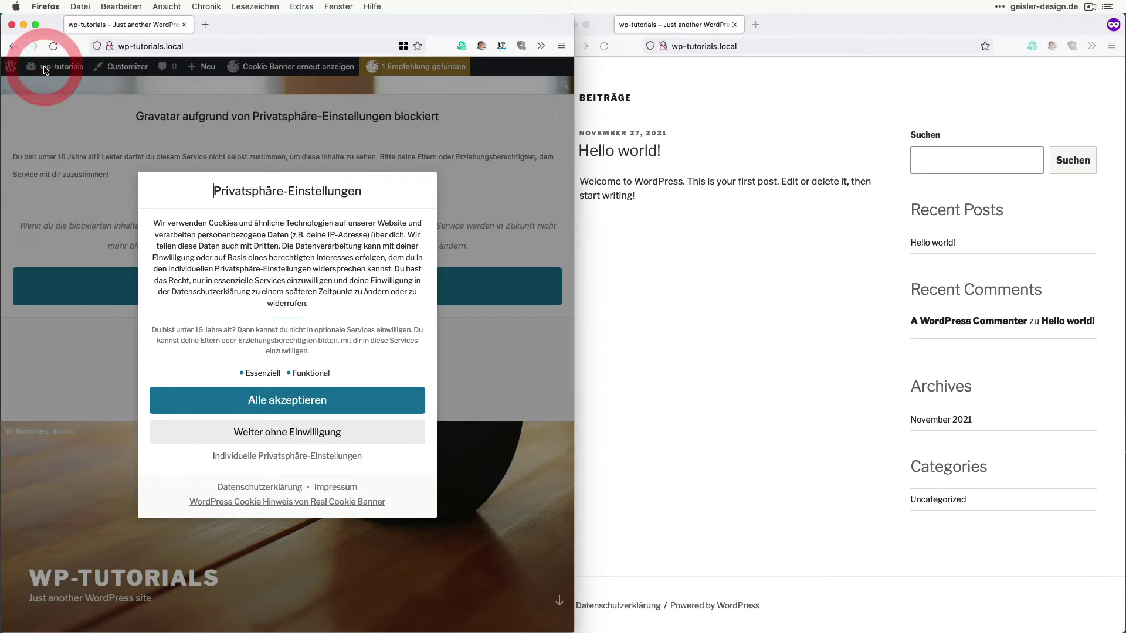
{"action": "left_click", "coordinate": [13, 47]}
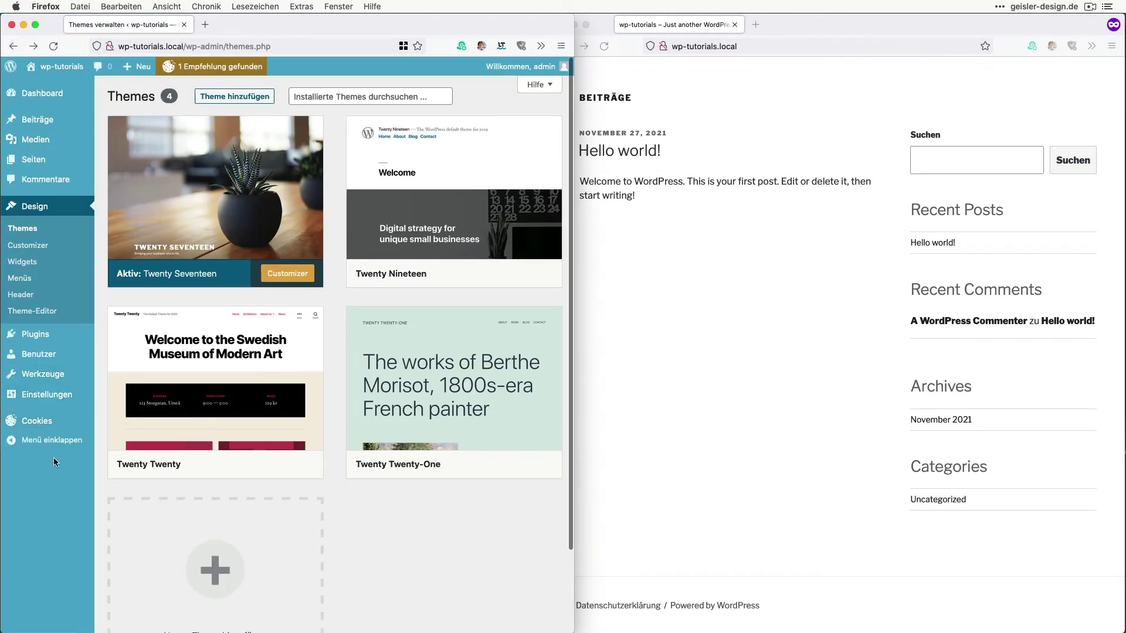
{"action": "left_click", "coordinate": [51, 421]}
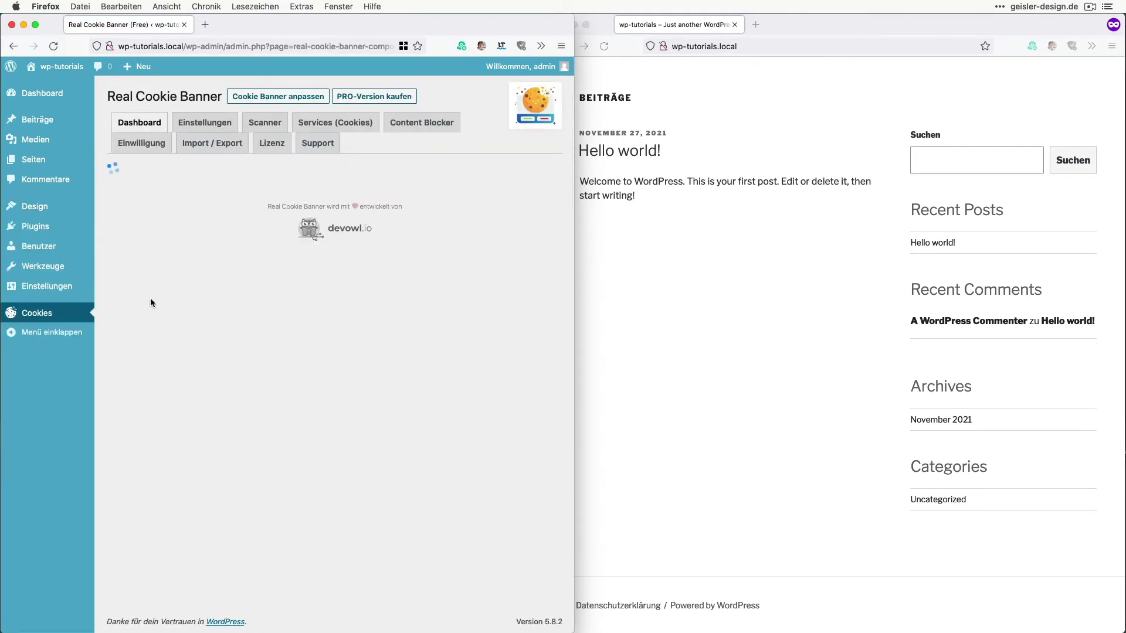
{"action": "left_click", "coordinate": [263, 121]}
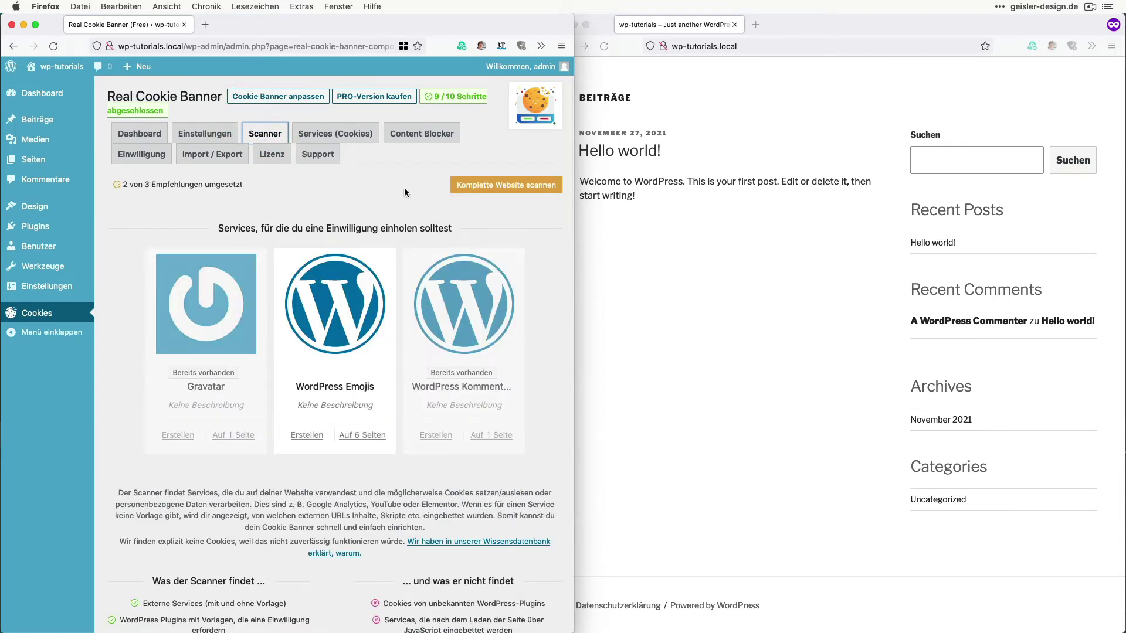
{"action": "left_click", "coordinate": [494, 185]}
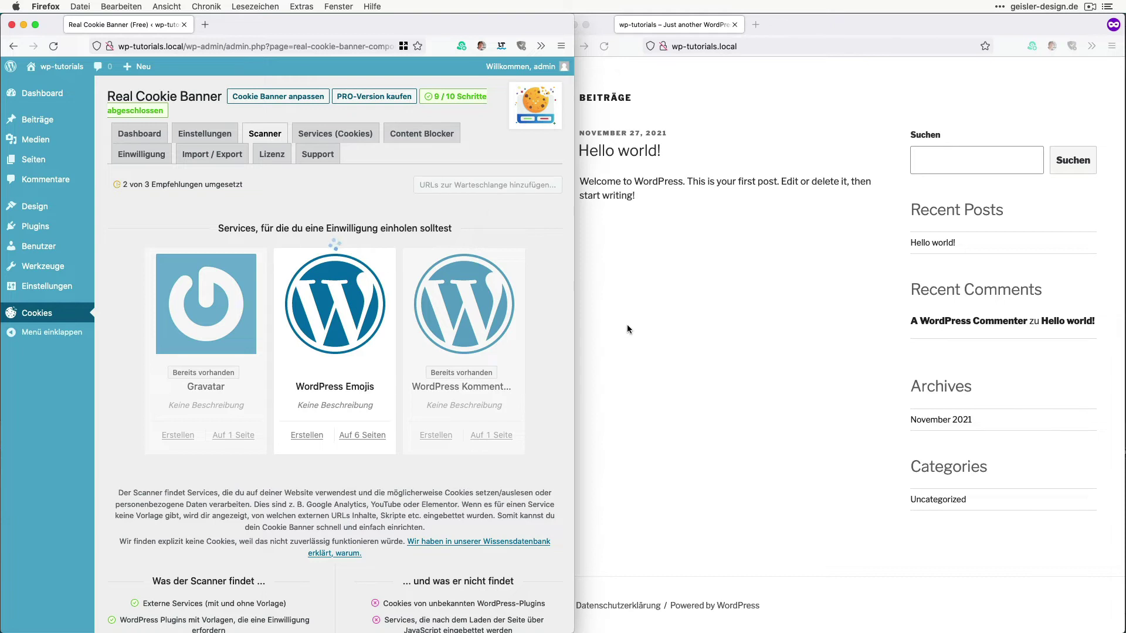
{"action": "left_click_drag", "start_coordinate": [573, 322], "coordinate": [824, 321]}
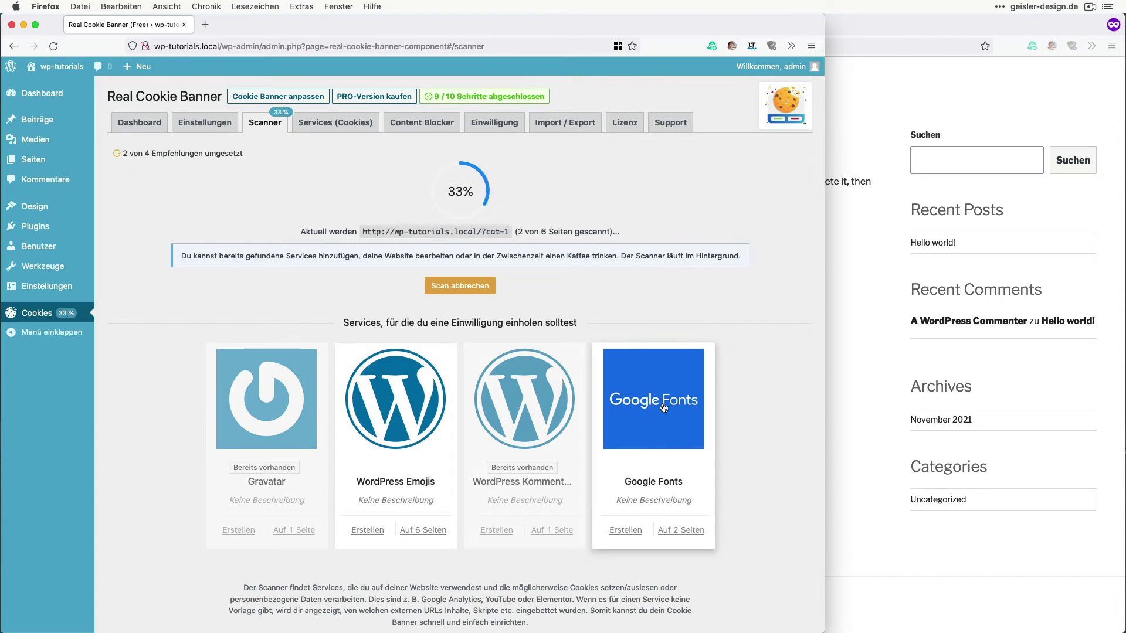
{"action": "left_click", "coordinate": [853, 411]}
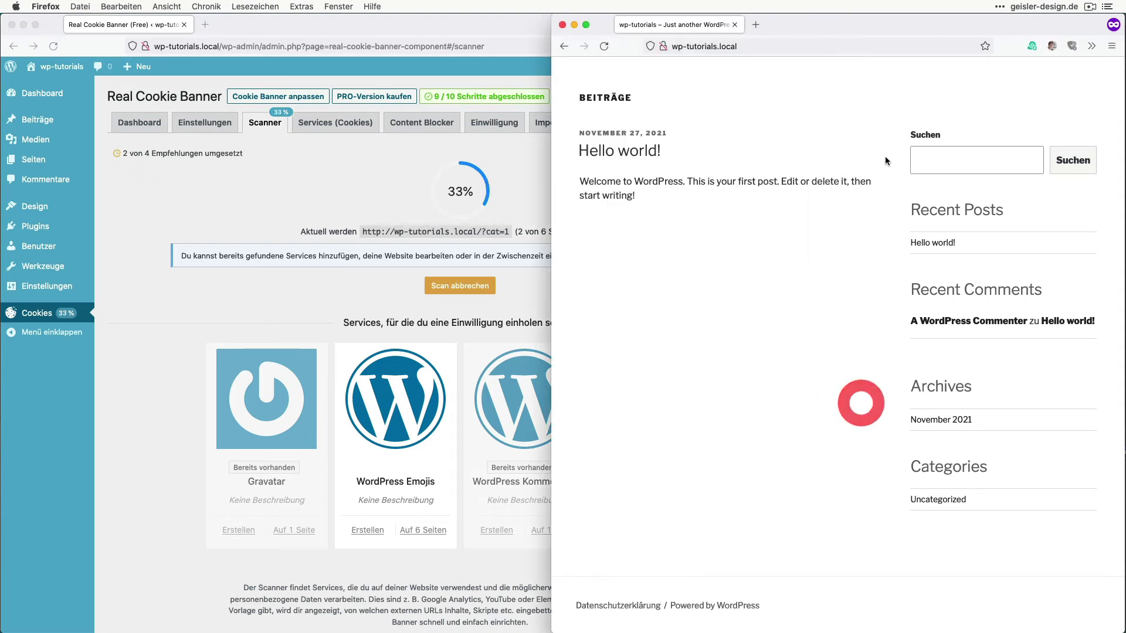
{"action": "left_click", "coordinate": [135, 381]}
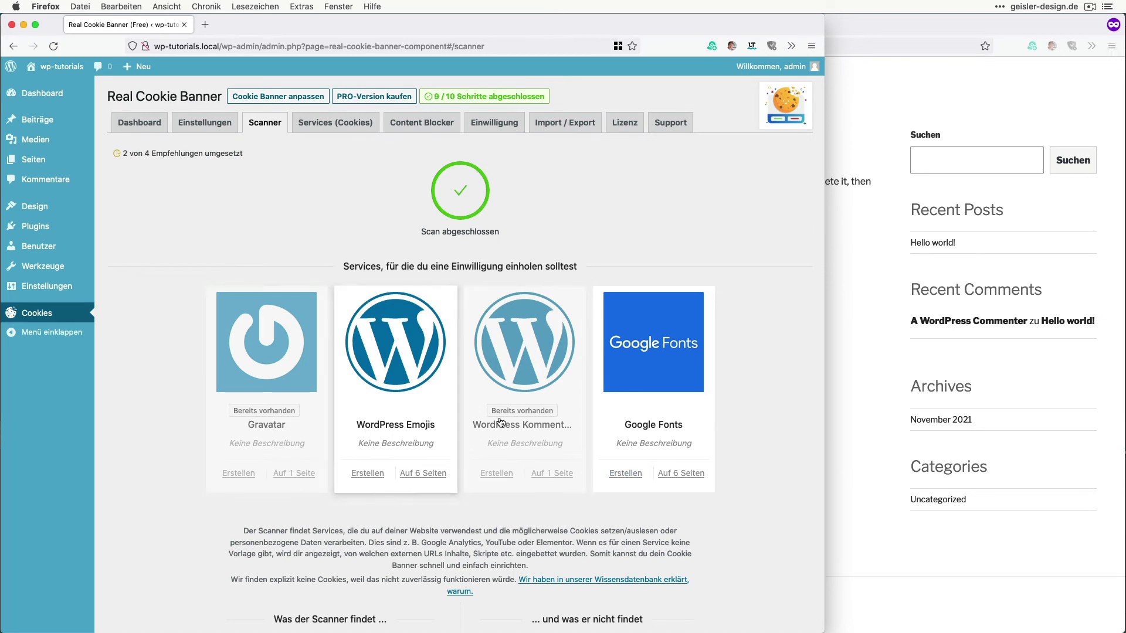
Step: Create the Google Fonts service from its scanner entry, keeping content blocker creation enabled and confirming the template information was checked, and save it
{"action": "left_click", "coordinate": [625, 473]}
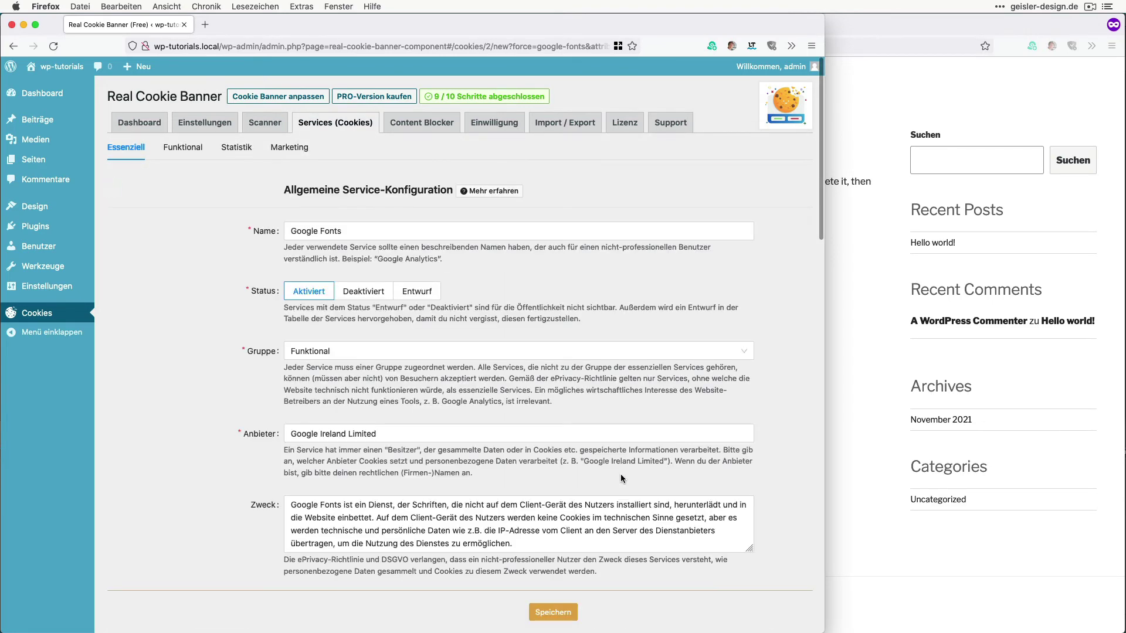
{"action": "scroll", "coordinate": [620, 474], "scroll_direction": "down", "scroll_amount": 12}
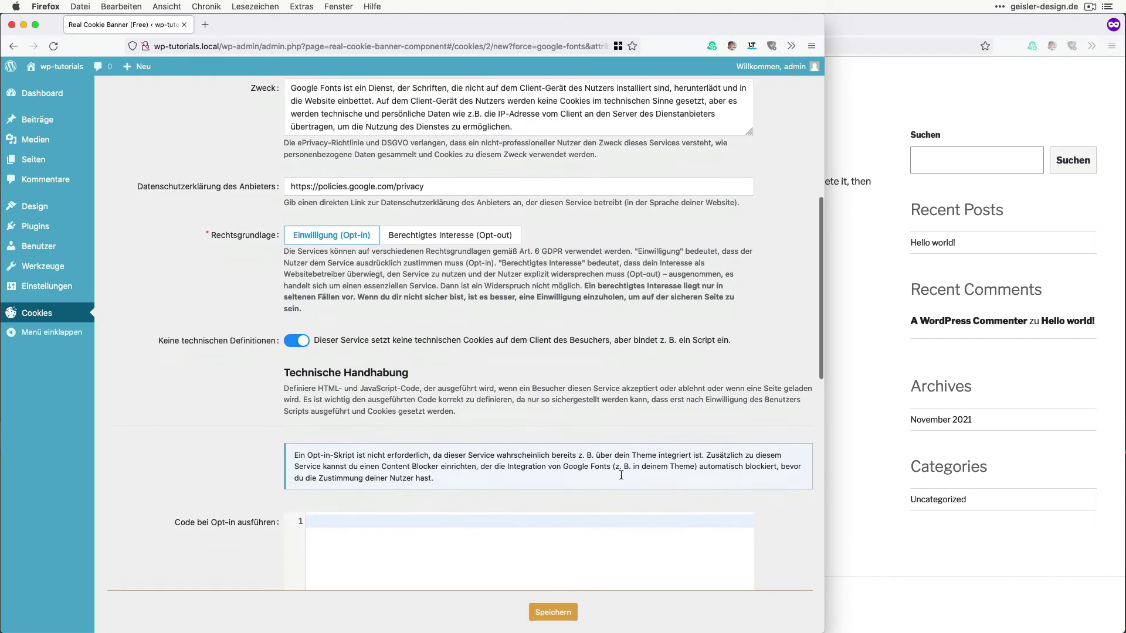
{"action": "scroll", "coordinate": [621, 474], "scroll_direction": "down", "scroll_amount": 10}
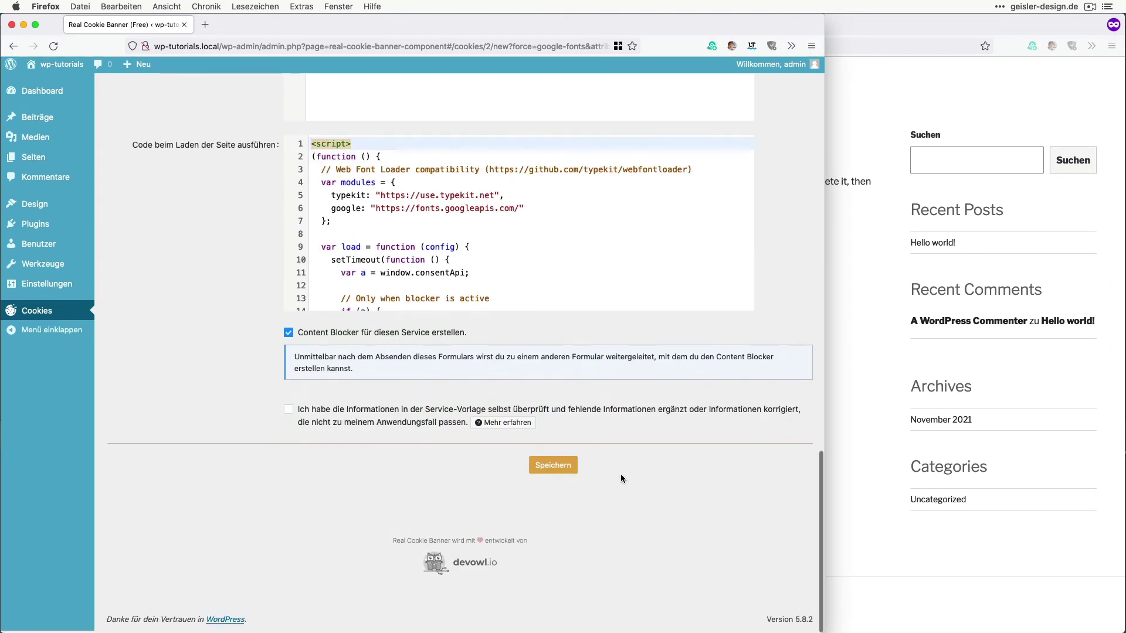
{"action": "left_click", "coordinate": [292, 417]}
{"action": "left_click", "coordinate": [291, 417]}
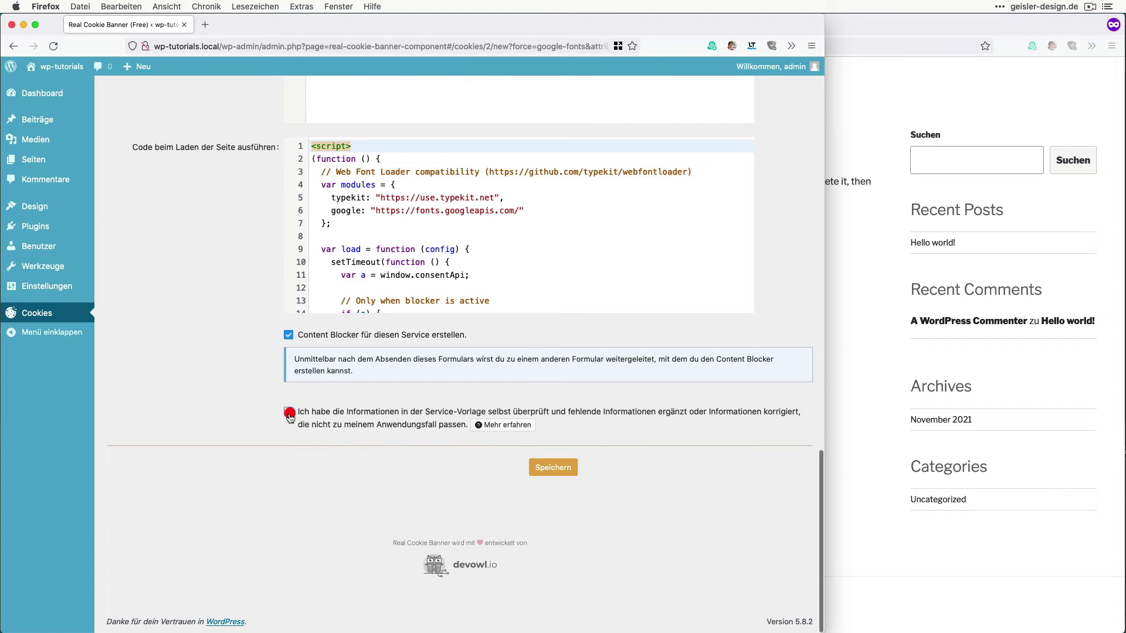
{"action": "left_click", "coordinate": [547, 472]}
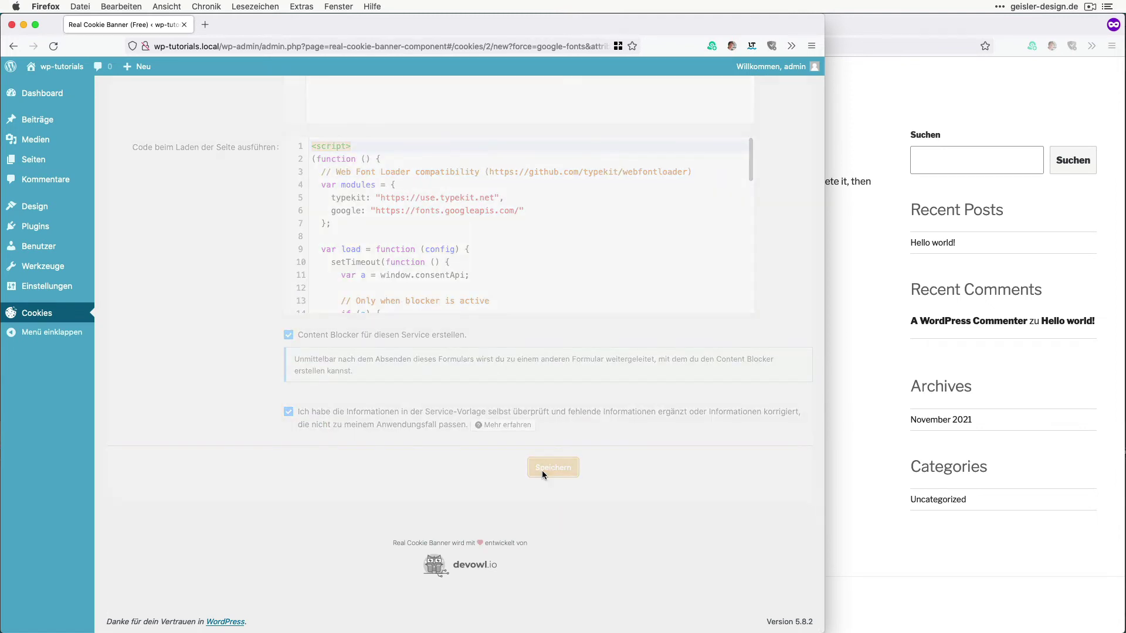
Step: Switch to the private window, widen it, and open the web developer tools for the site
{"action": "left_click", "coordinate": [922, 79]}
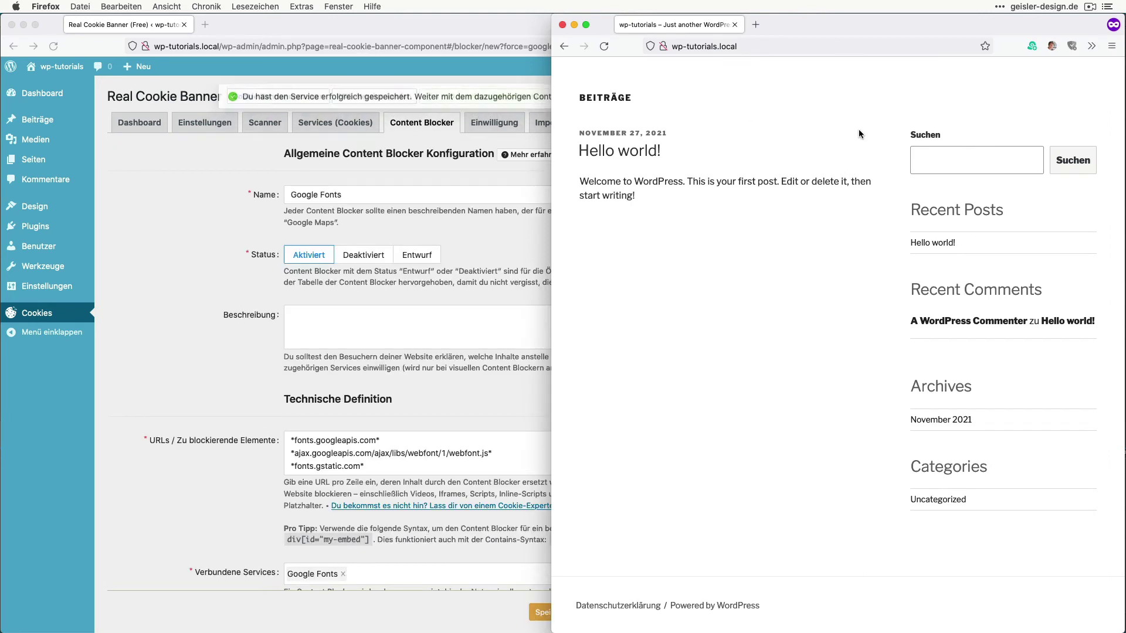
{"action": "left_click", "coordinate": [1091, 46]}
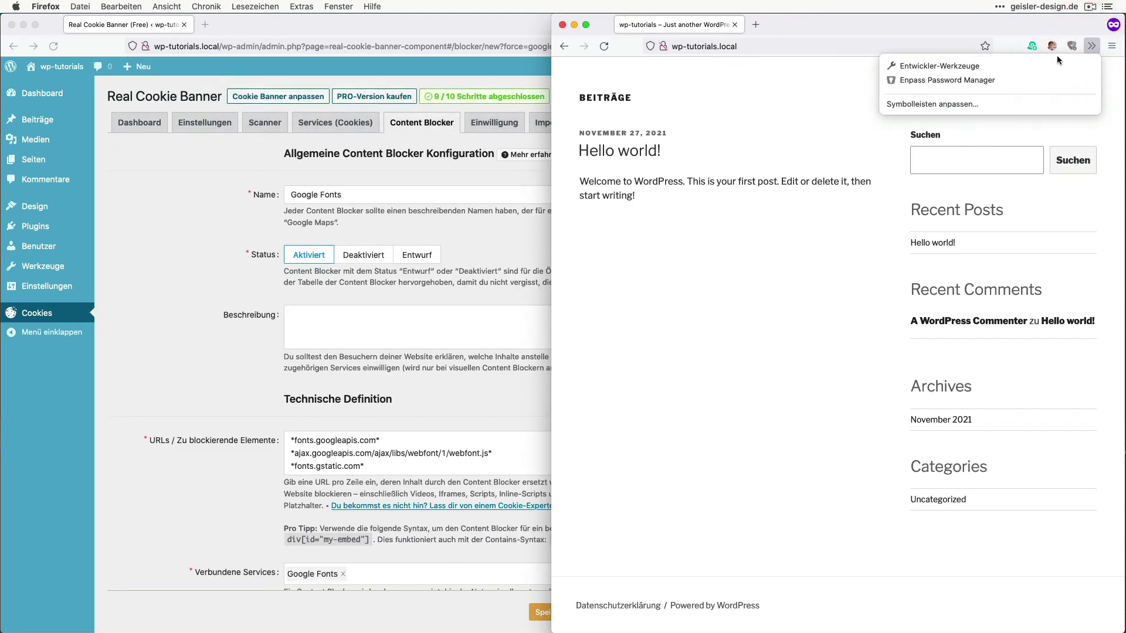
{"action": "left_click", "coordinate": [1083, 65]}
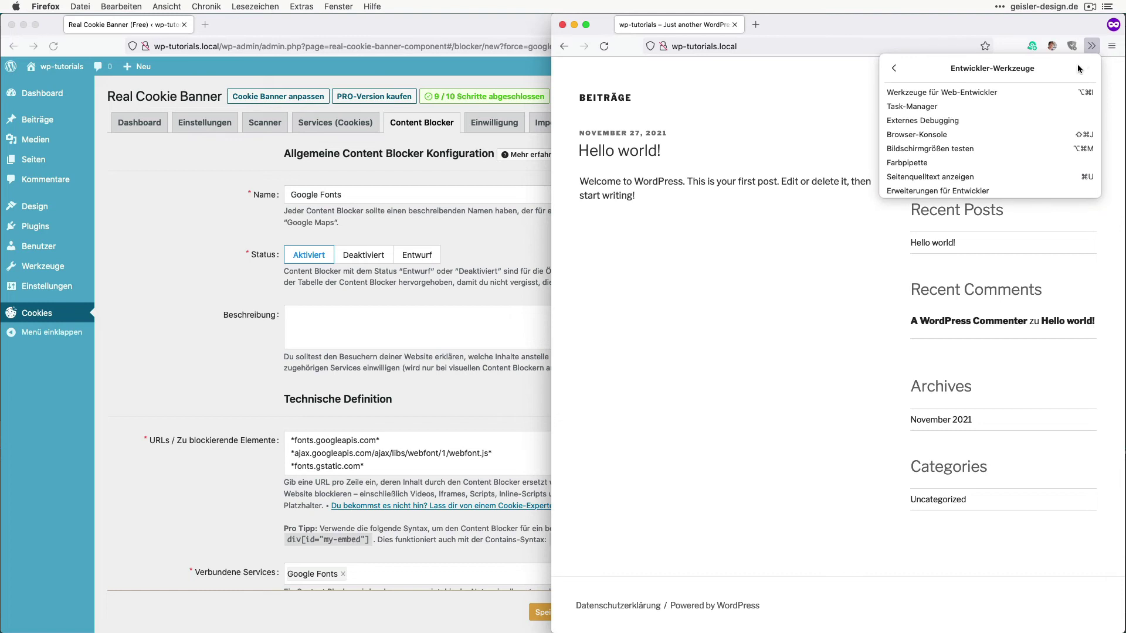
{"action": "left_click_drag", "start_coordinate": [552, 239], "coordinate": [282, 236]}
{"action": "left_click", "coordinate": [301, 6]}
{"action": "mouse_move", "coordinate": [303, 65]}
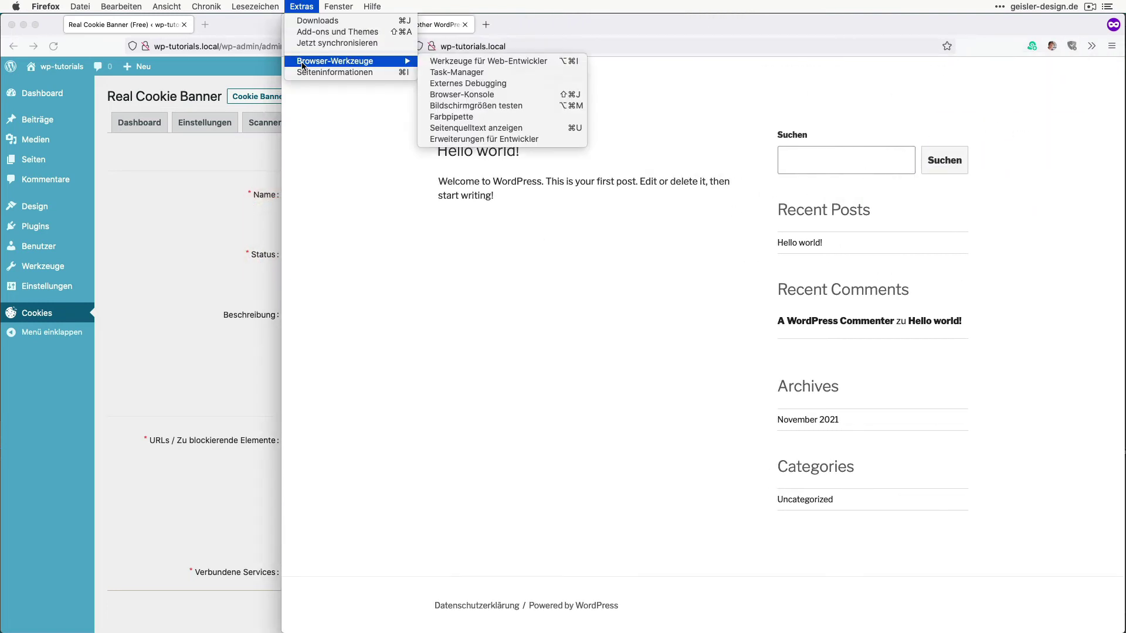
{"action": "left_click", "coordinate": [504, 61]}
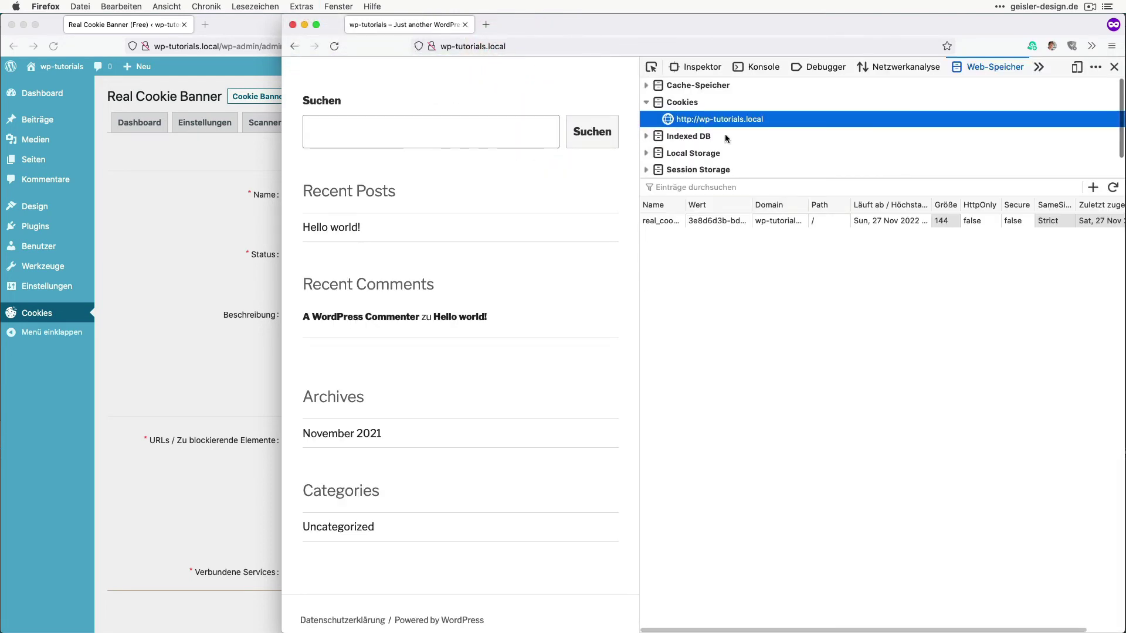
Step: Delete the site's real_cookie_banner cookie from the web storage and reload the page
{"action": "right_click", "coordinate": [663, 222]}
{"action": "left_click", "coordinate": [704, 278]}
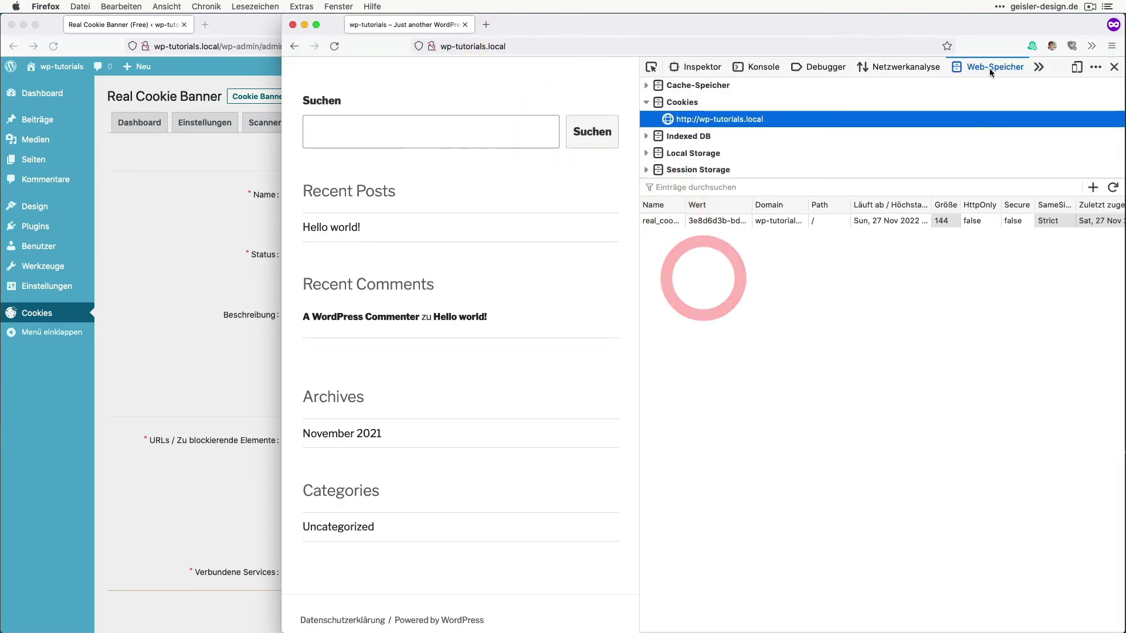
{"action": "right_click", "coordinate": [656, 221]}
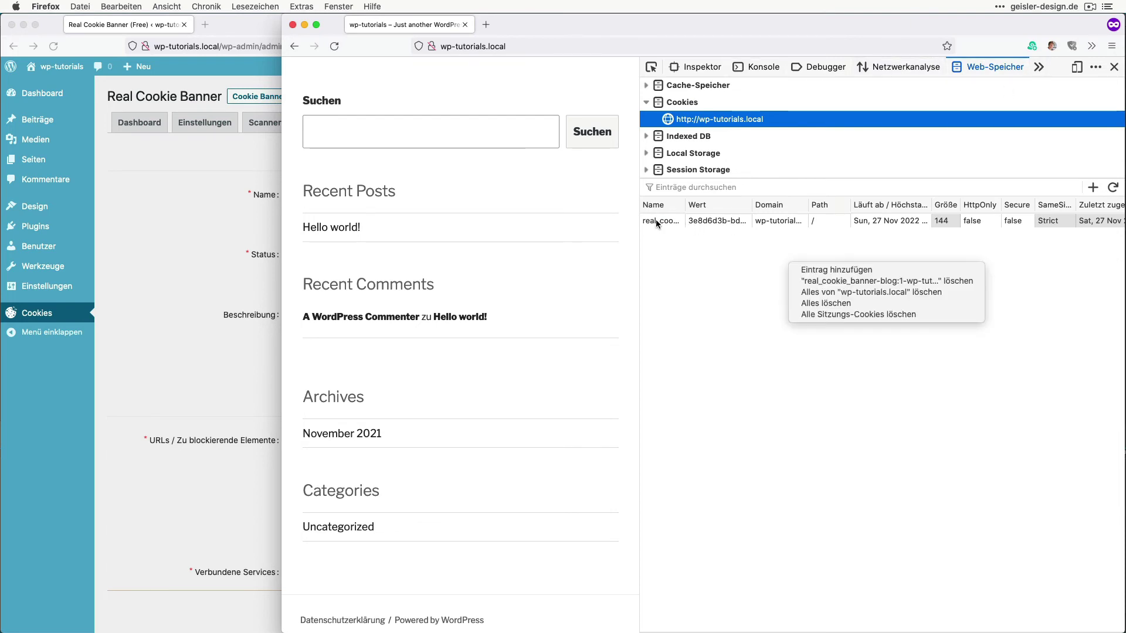
{"action": "left_click", "coordinate": [880, 281]}
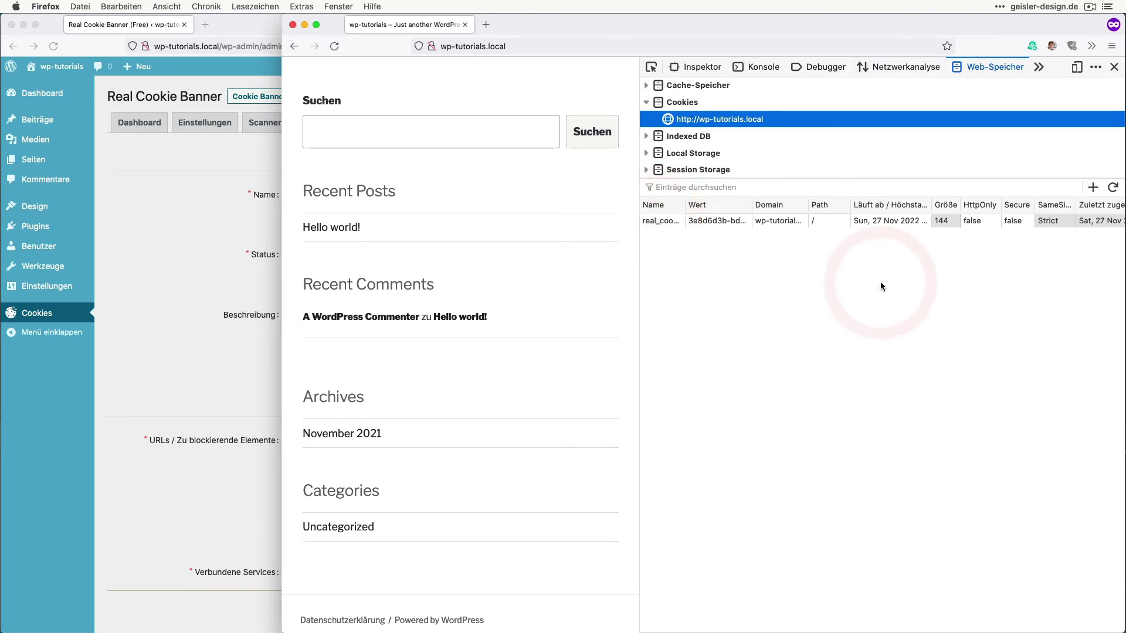
{"action": "left_click", "coordinate": [681, 223]}
{"action": "key", "text": "super+r"}
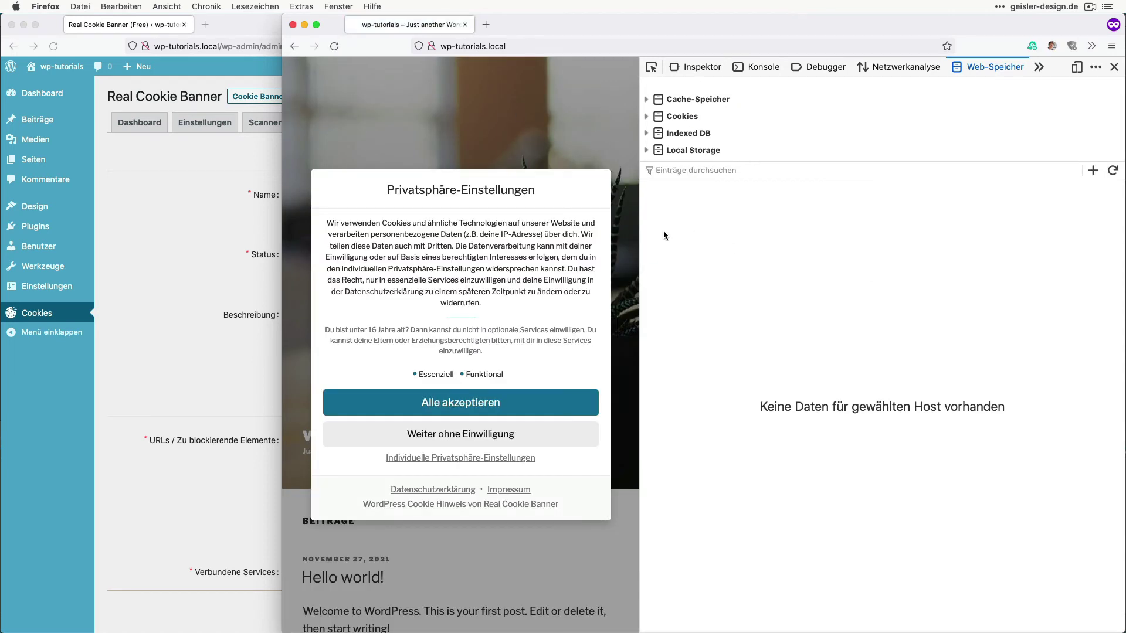
Step: Narrow the developer tools, open the banner's individual privacy settings, and review the service information for the Funktional group
{"action": "left_click_drag", "start_coordinate": [640, 231], "coordinate": [974, 235]}
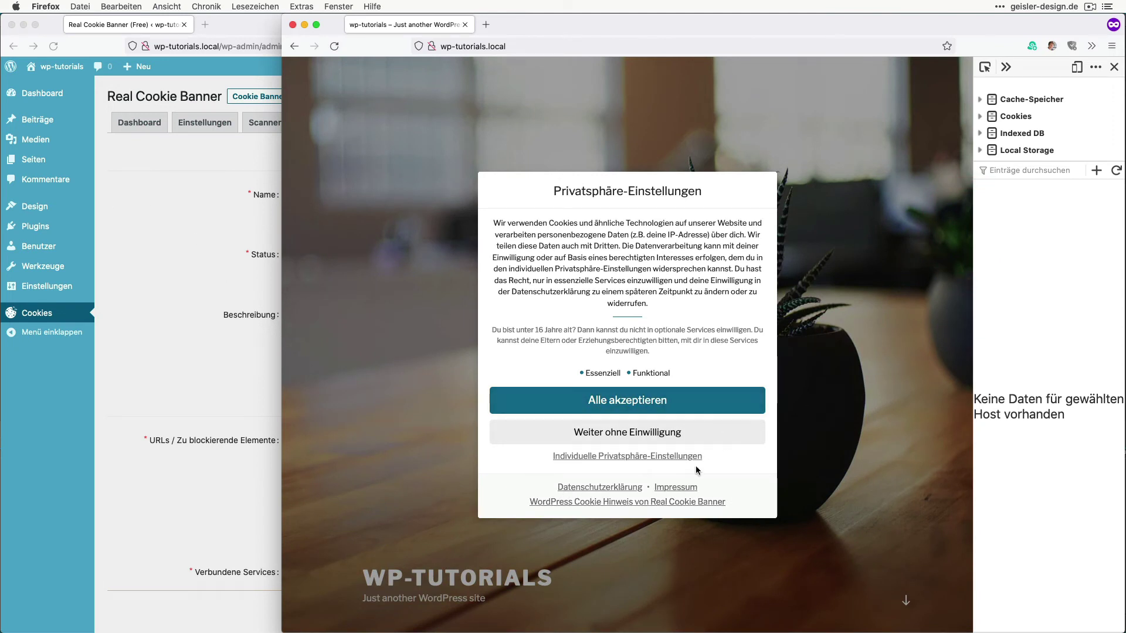
{"action": "left_click", "coordinate": [595, 457]}
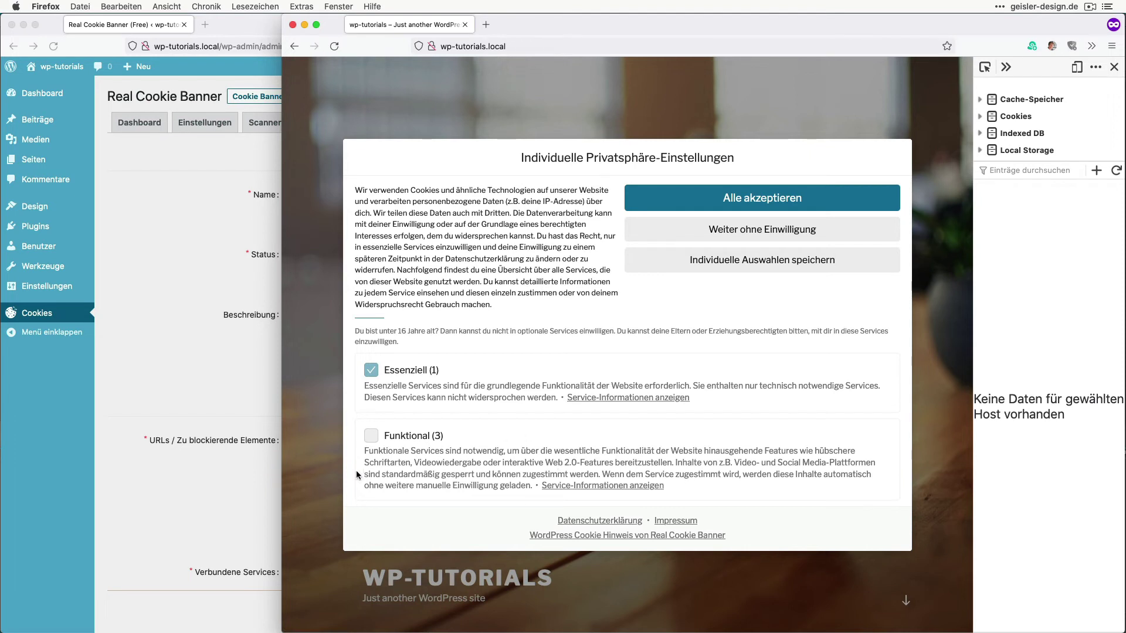
{"action": "left_click", "coordinate": [412, 435]}
{"action": "left_click", "coordinate": [371, 436]}
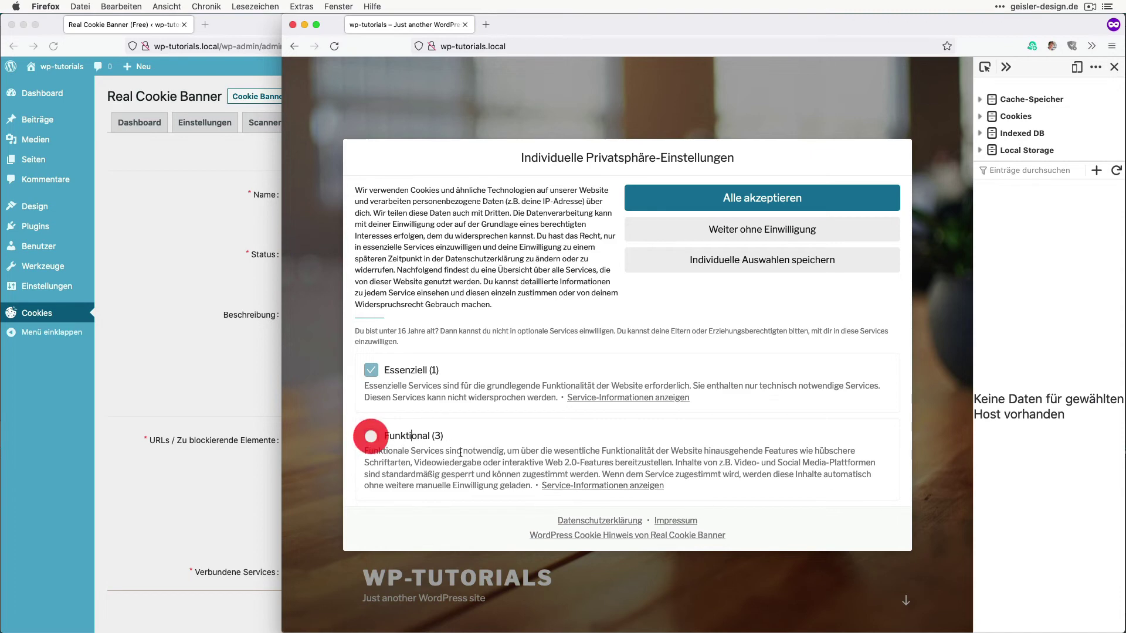
{"action": "left_click", "coordinate": [621, 485]}
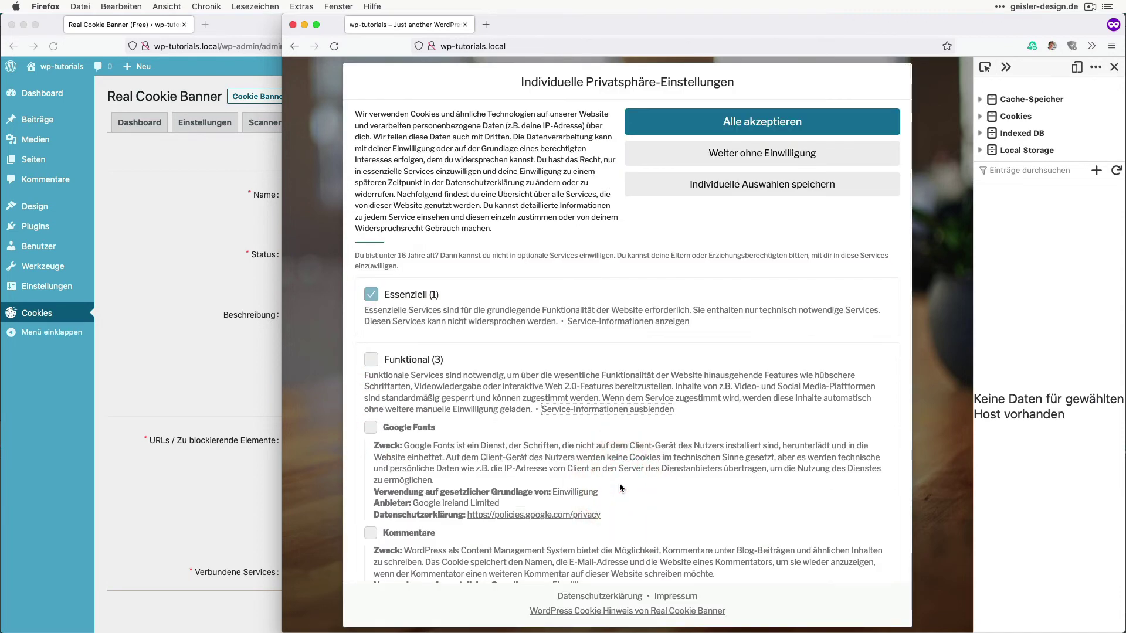
{"action": "scroll", "coordinate": [518, 385], "scroll_direction": "down", "scroll_amount": 2}
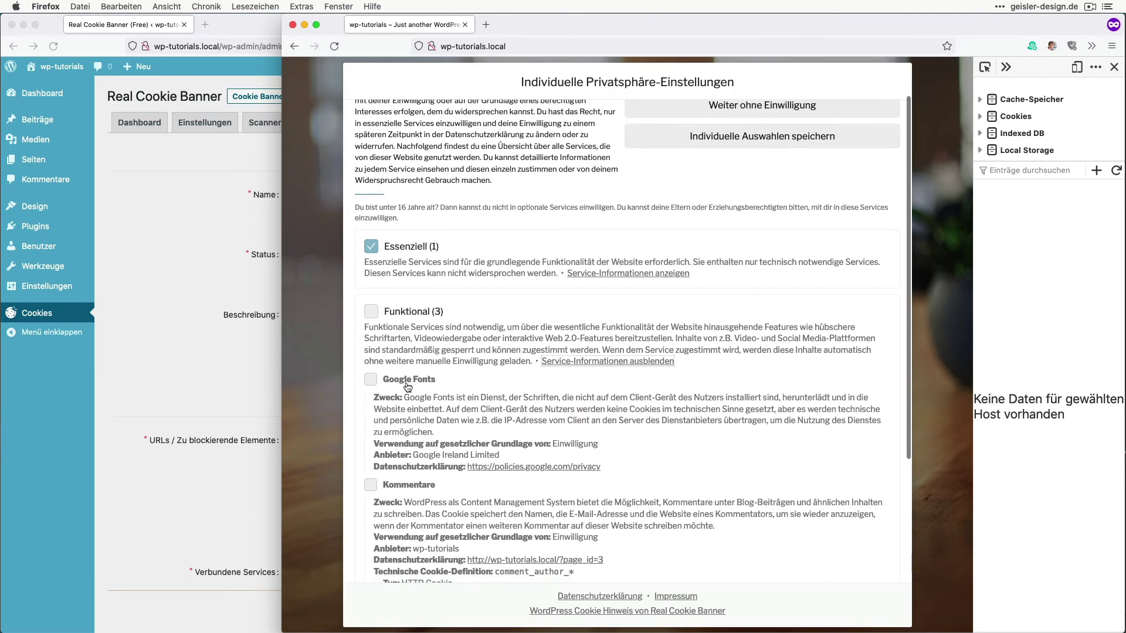
{"action": "scroll", "coordinate": [450, 385], "scroll_direction": "down", "scroll_amount": 5}
{"action": "scroll", "coordinate": [450, 385], "scroll_direction": "down", "scroll_amount": 1}
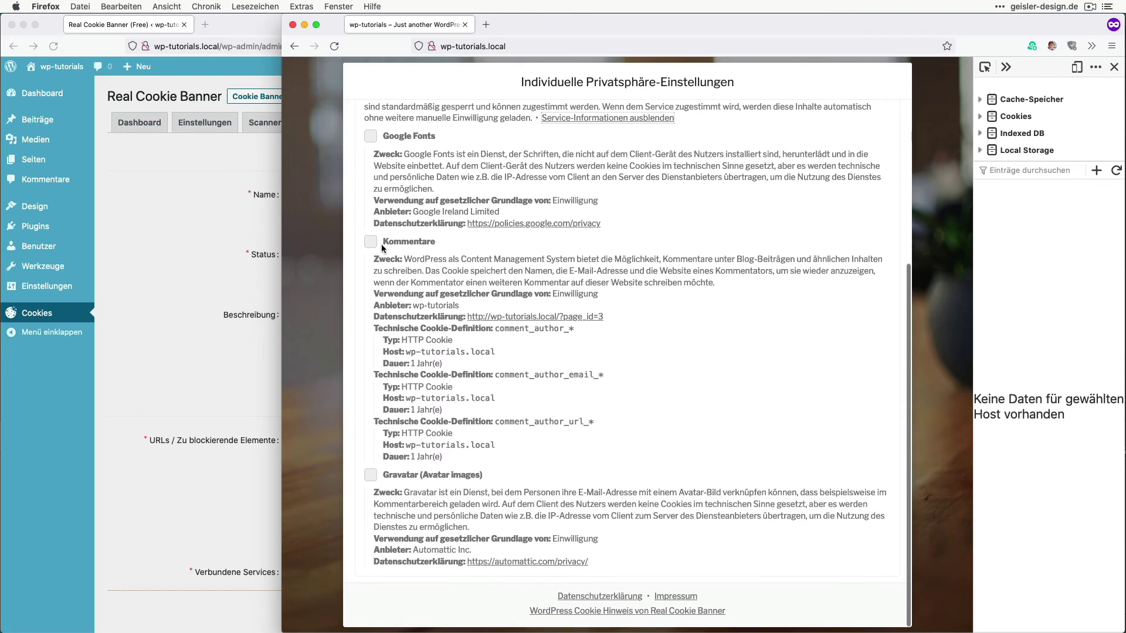
{"action": "scroll", "coordinate": [597, 488], "scroll_direction": "up", "scroll_amount": 6}
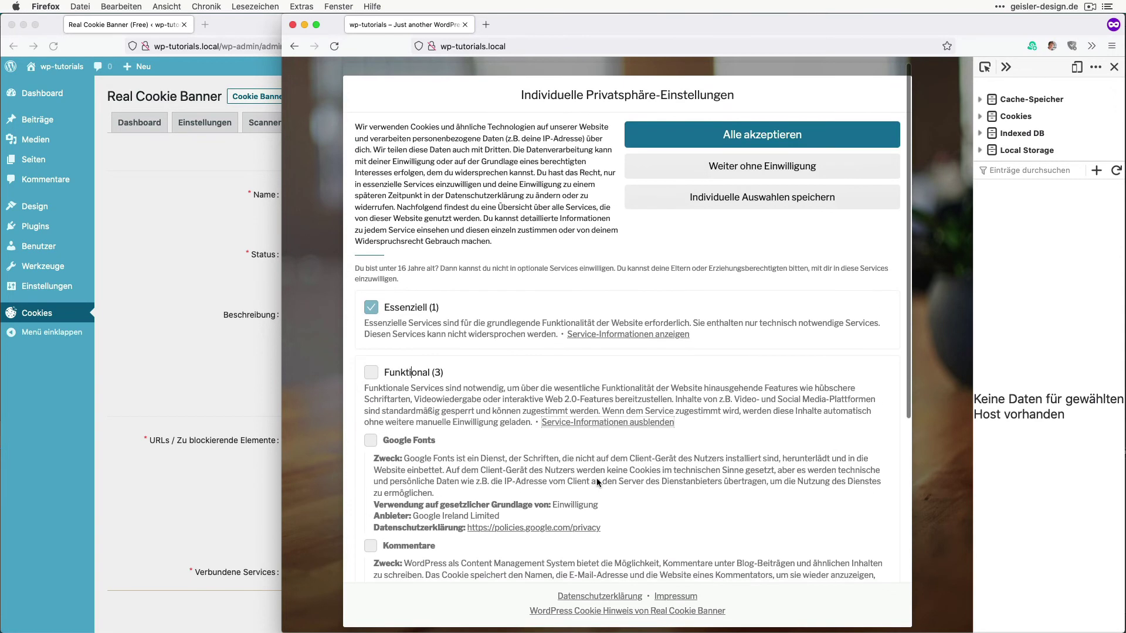
Step: Try individual consent for Google Fonts and select the whole Funktional group, including Kommentare and Gravatar
{"action": "left_click", "coordinate": [370, 427]}
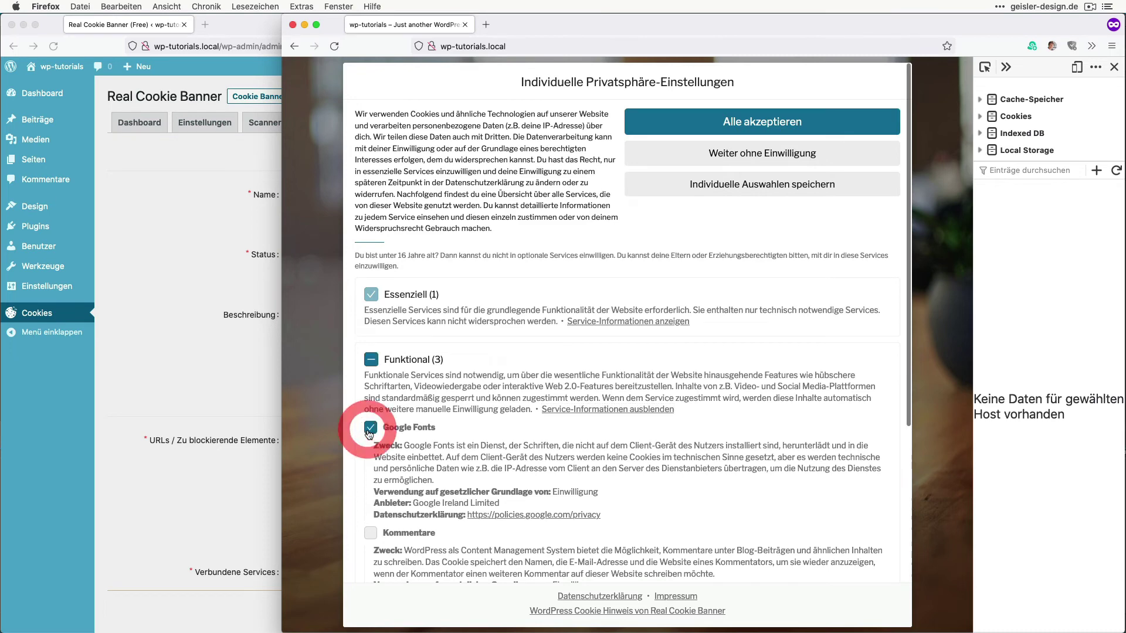
{"action": "scroll", "coordinate": [453, 510], "scroll_direction": "down", "scroll_amount": 1}
{"action": "scroll", "coordinate": [452, 511], "scroll_direction": "down", "scroll_amount": 4}
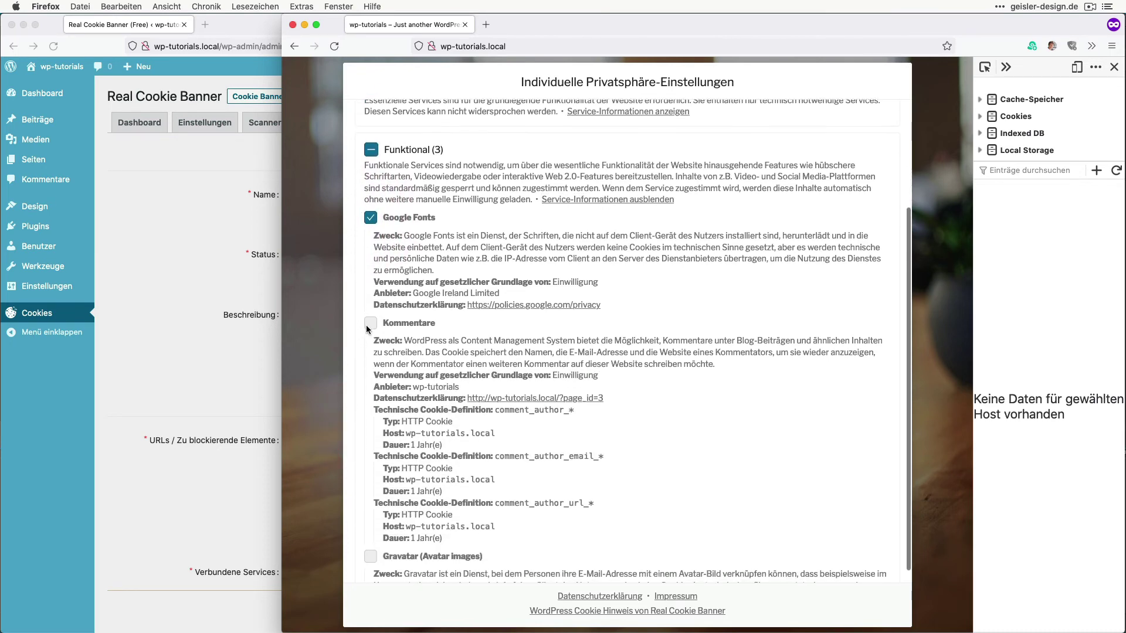
{"action": "left_click", "coordinate": [372, 219]}
{"action": "left_click", "coordinate": [371, 150]}
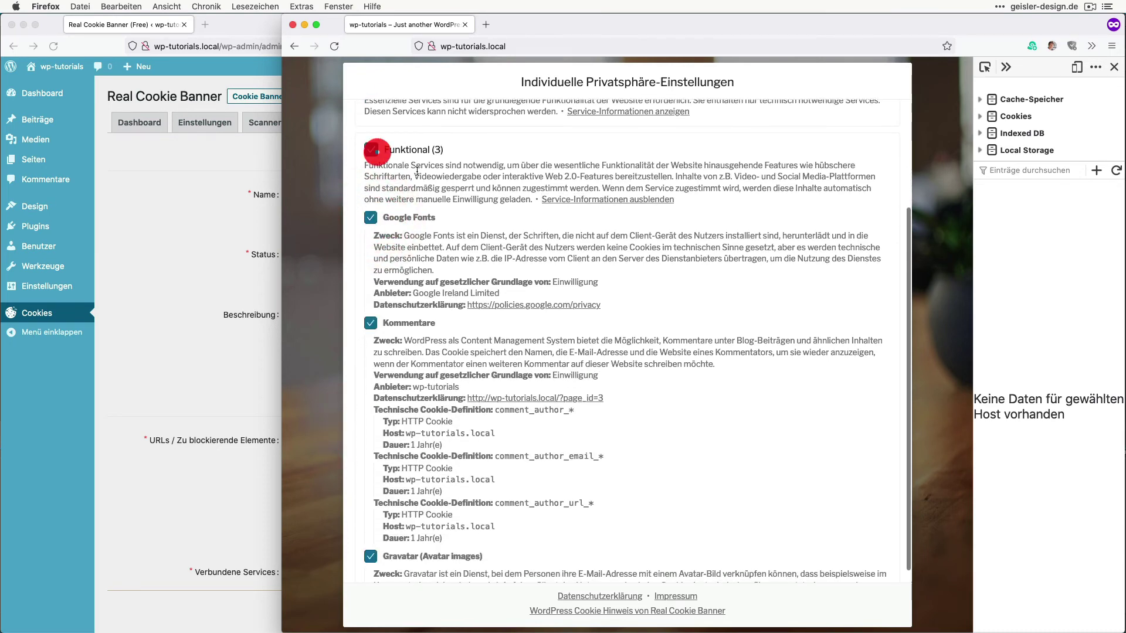
{"action": "scroll", "coordinate": [529, 204], "scroll_direction": "up", "scroll_amount": 5}
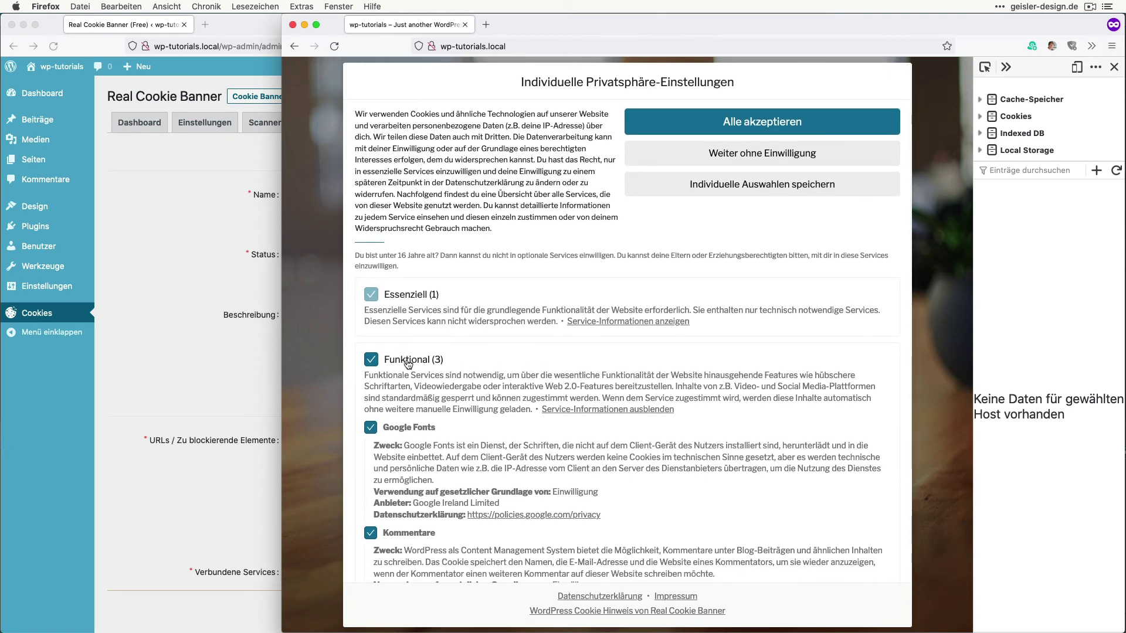
Step: Return to the WordPress admin window, leave the new Google Fonts content blocker without creating it, and open the Services (Cookies) overview
{"action": "scroll", "coordinate": [467, 512], "scroll_direction": "down", "scroll_amount": 5}
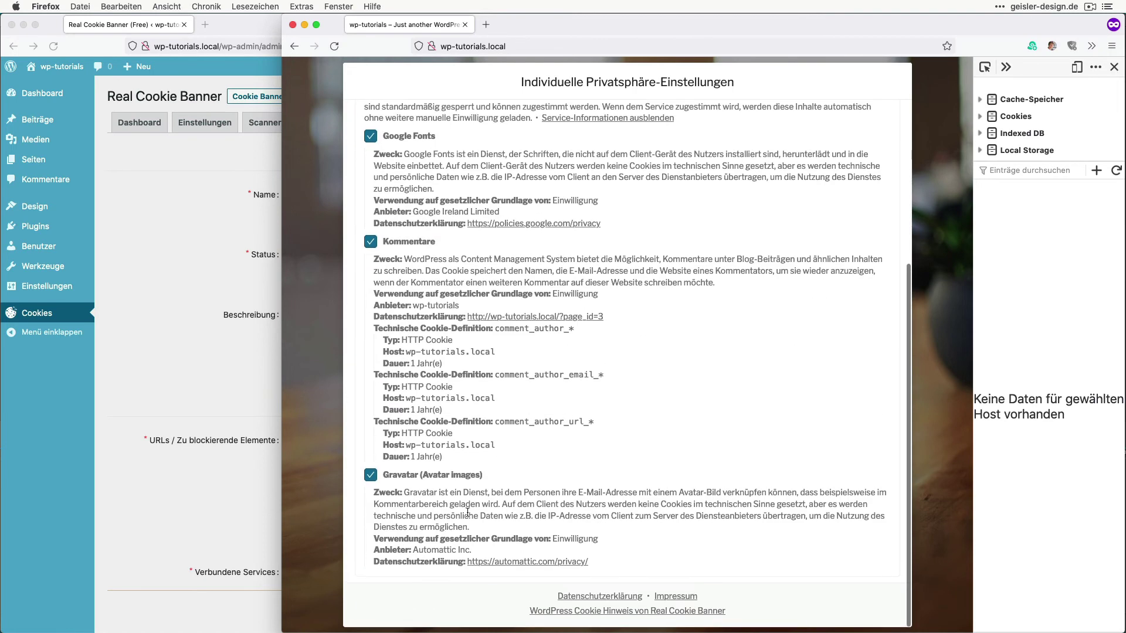
{"action": "left_click", "coordinate": [147, 267]}
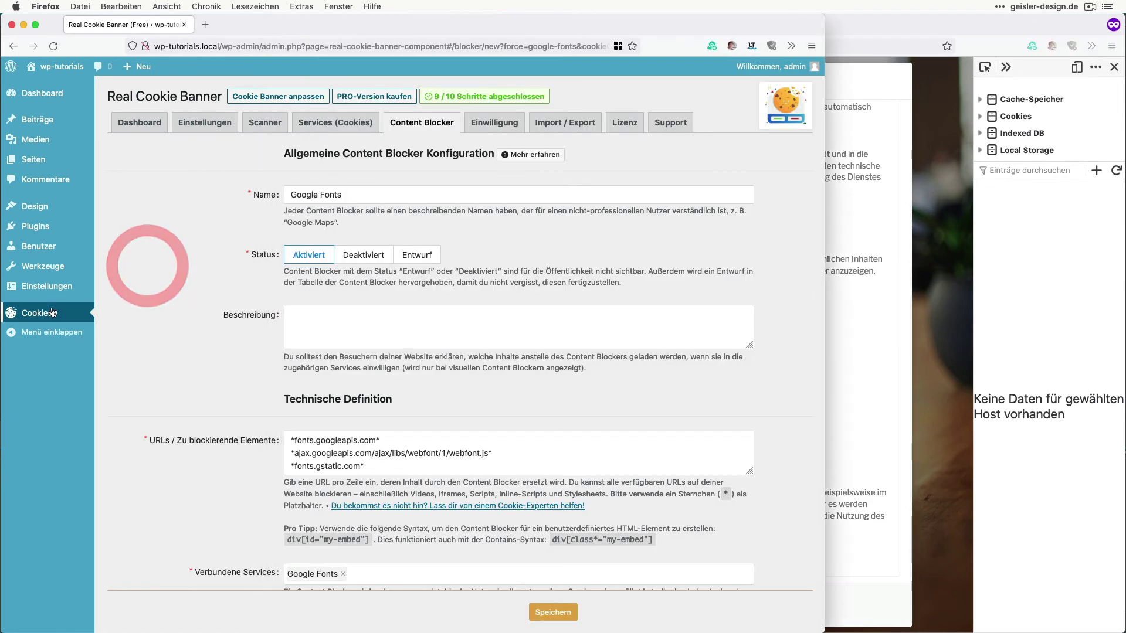
{"action": "left_click", "coordinate": [319, 122]}
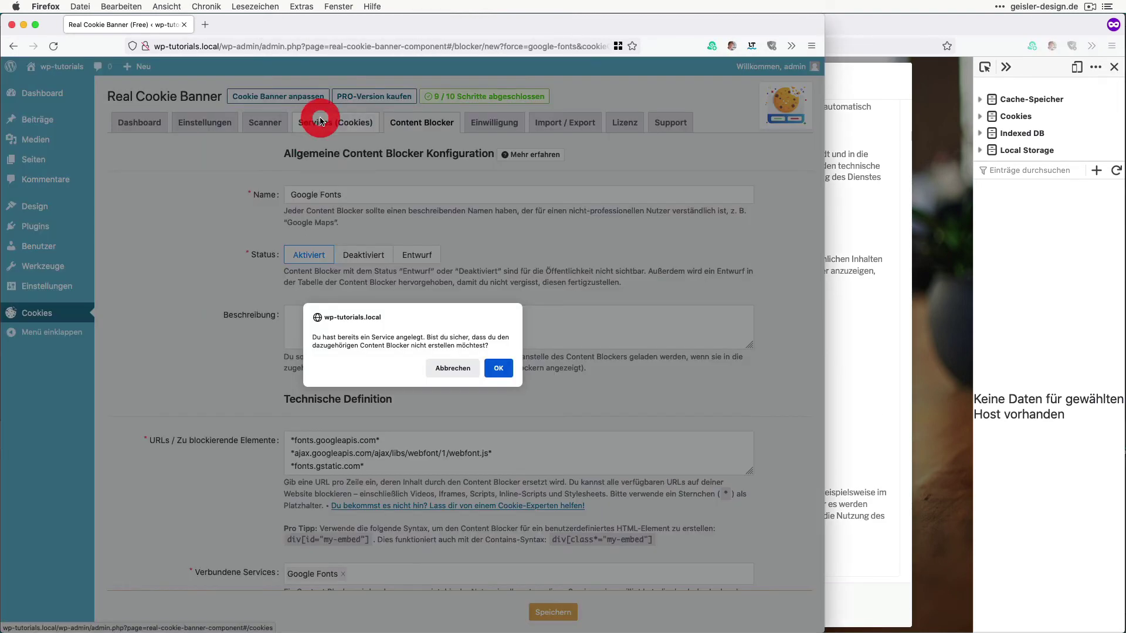
{"action": "left_click", "coordinate": [497, 368]}
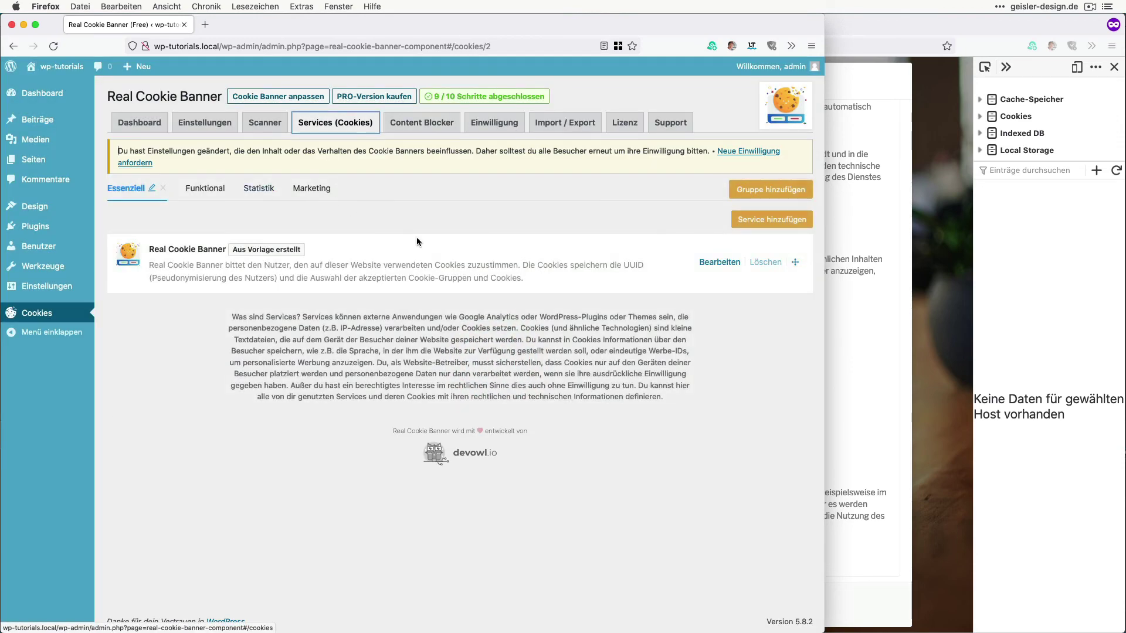
Step: Switch to the private window and review the Essenziell and Funktional groups in the individual privacy settings, including Google Fonts, Kommentare and Gravatar details
{"action": "left_click", "coordinate": [862, 371]}
{"action": "scroll", "coordinate": [453, 201], "scroll_direction": "up", "scroll_amount": 10}
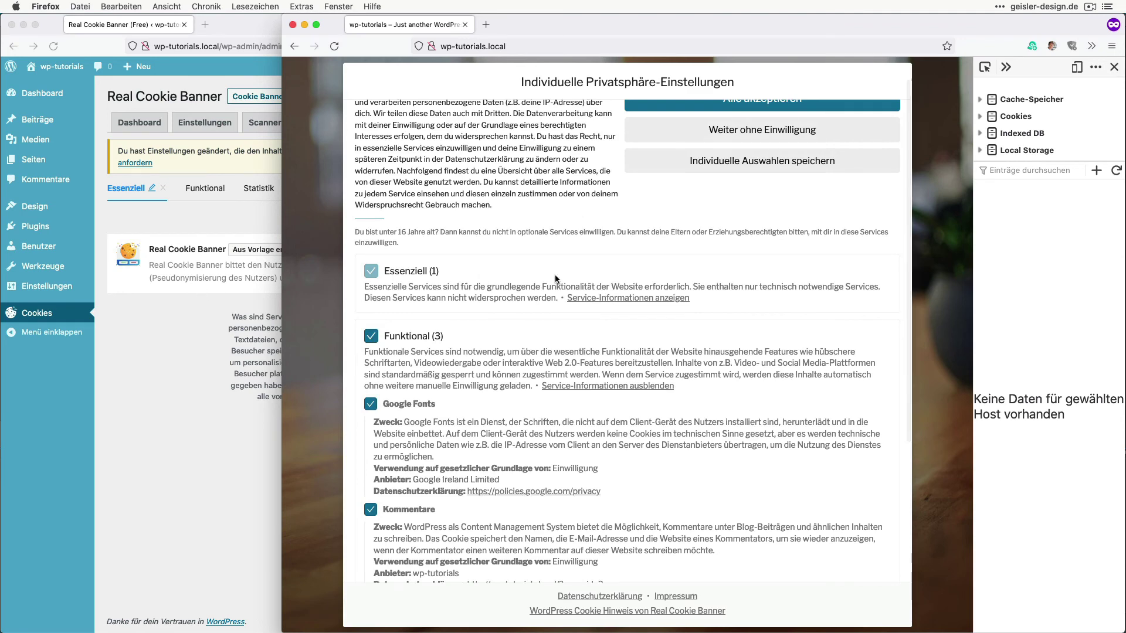
{"action": "scroll", "coordinate": [550, 397], "scroll_direction": "down", "scroll_amount": 3}
{"action": "scroll", "coordinate": [550, 397], "scroll_direction": "down", "scroll_amount": 2}
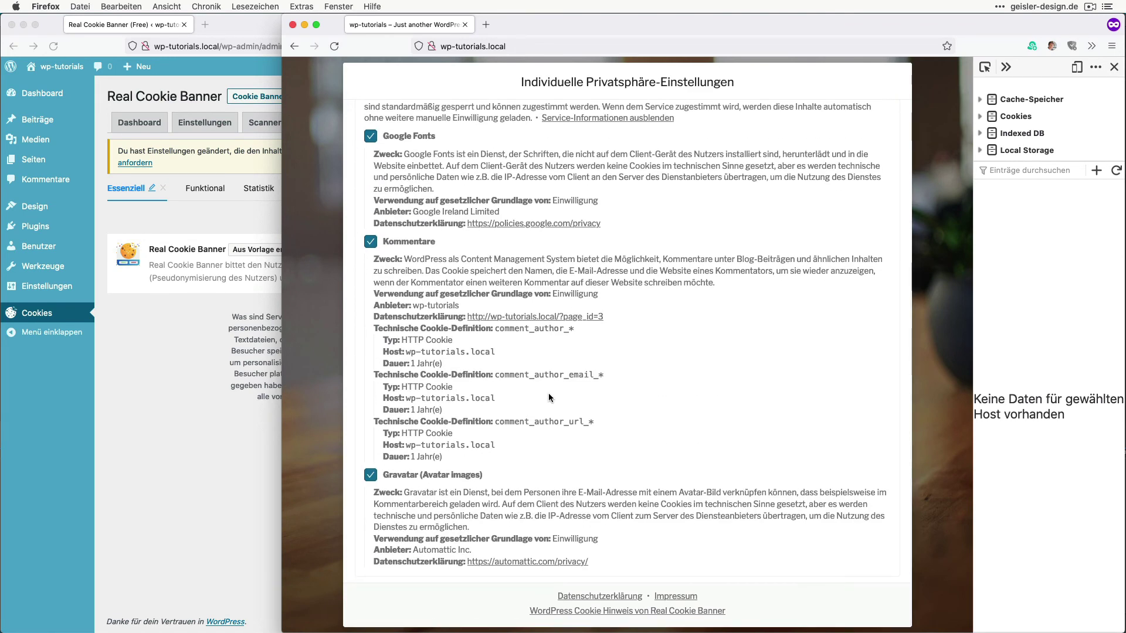
{"action": "left_click", "coordinate": [185, 412]}
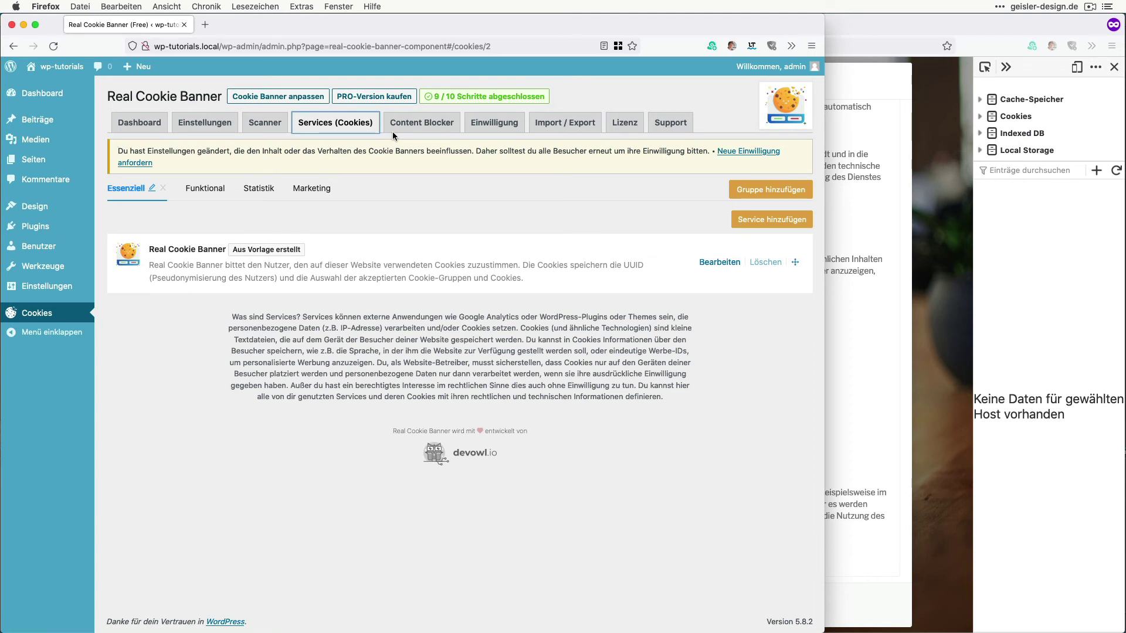
{"action": "left_click", "coordinate": [897, 334]}
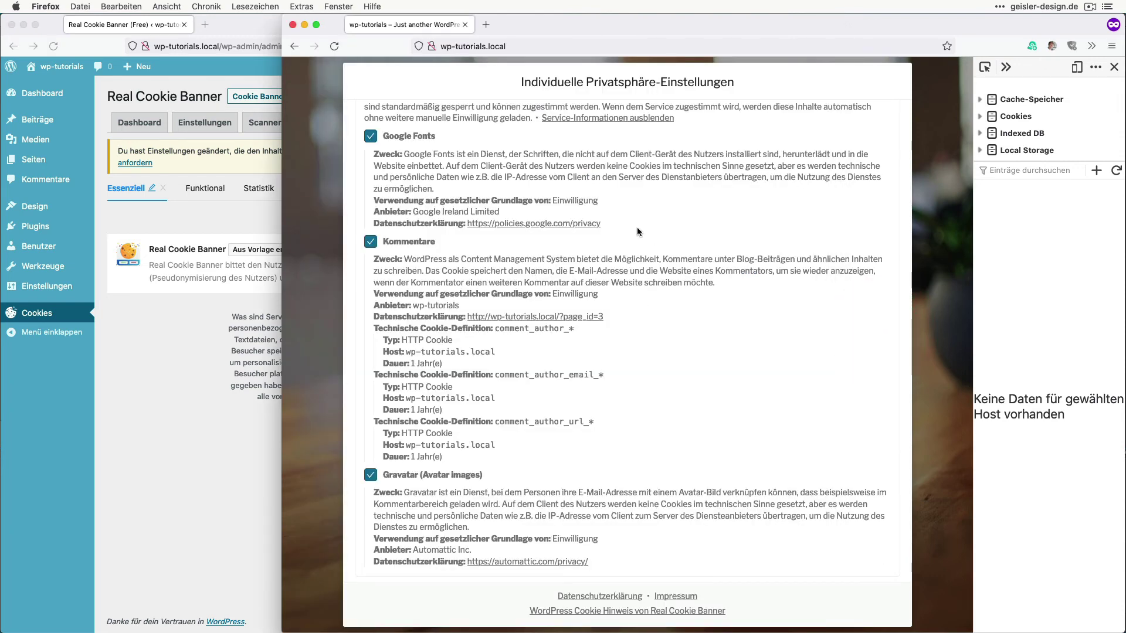
{"action": "scroll", "coordinate": [642, 331], "scroll_direction": "up", "scroll_amount": 5}
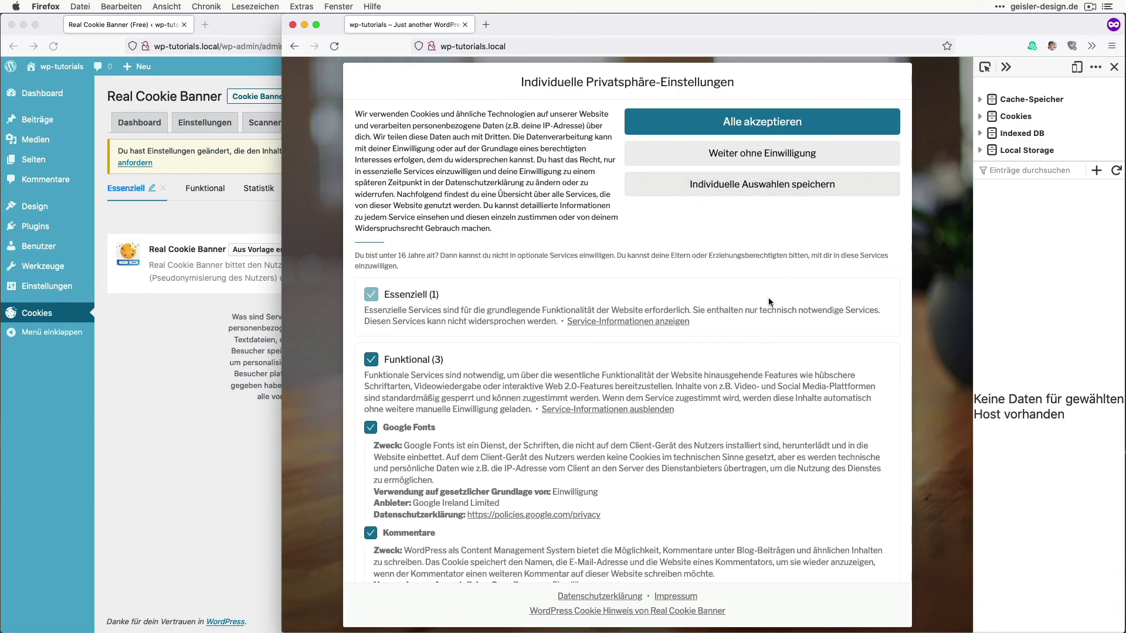
{"action": "scroll", "coordinate": [718, 246], "scroll_direction": "down", "scroll_amount": 5}
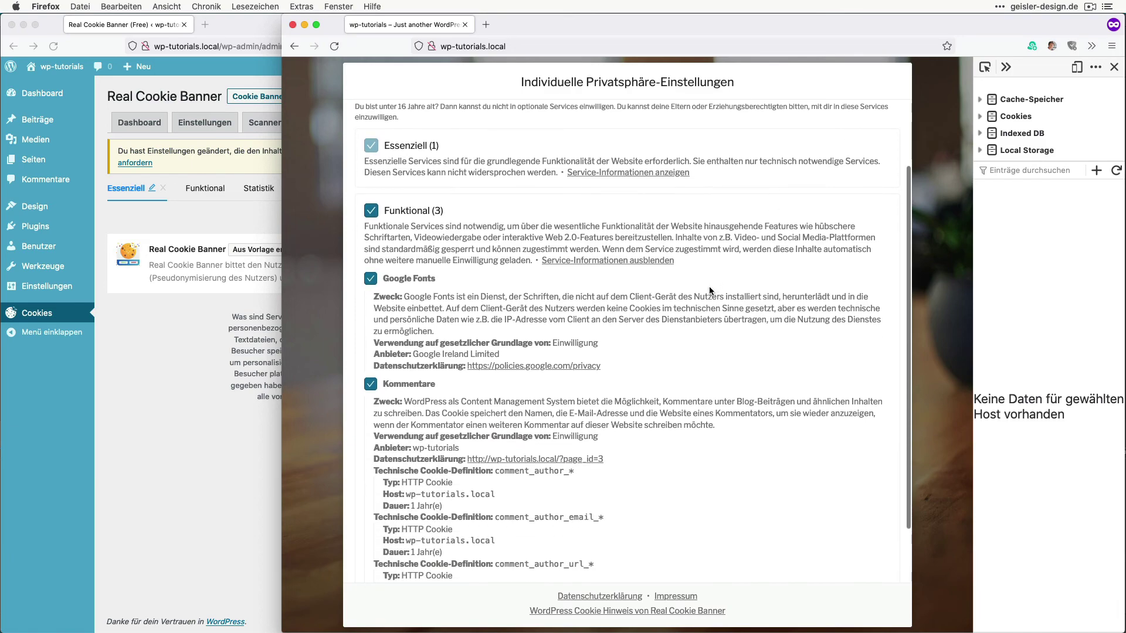
{"action": "scroll", "coordinate": [710, 290], "scroll_direction": "up", "scroll_amount": 5}
{"action": "scroll", "coordinate": [657, 352], "scroll_direction": "down", "scroll_amount": 5}
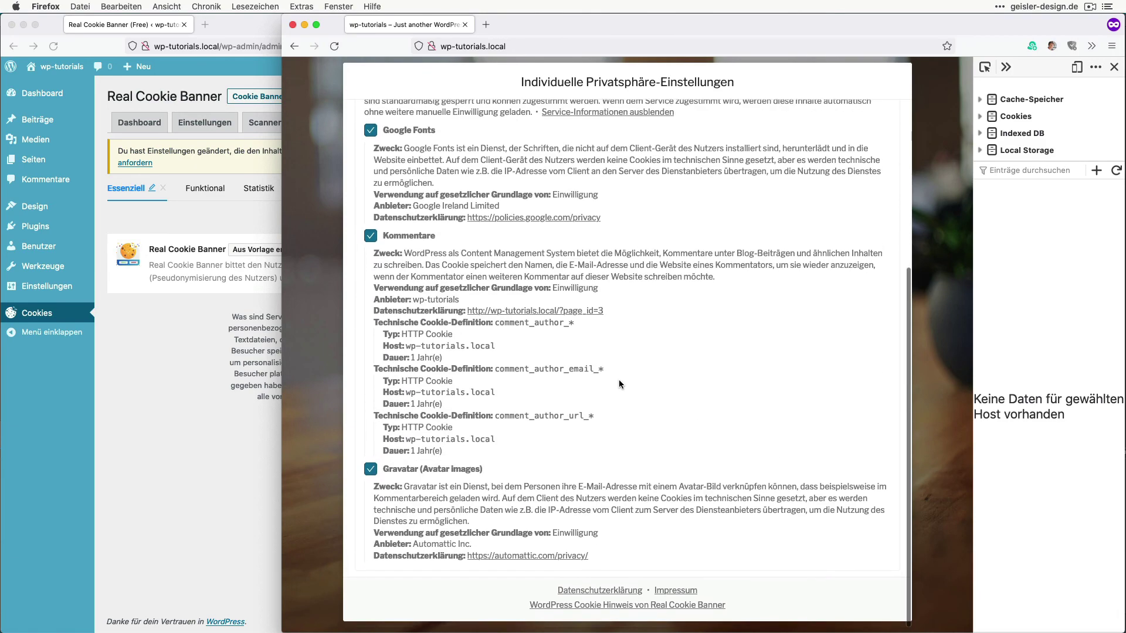
{"action": "scroll", "coordinate": [607, 415], "scroll_direction": "up", "scroll_amount": 5}
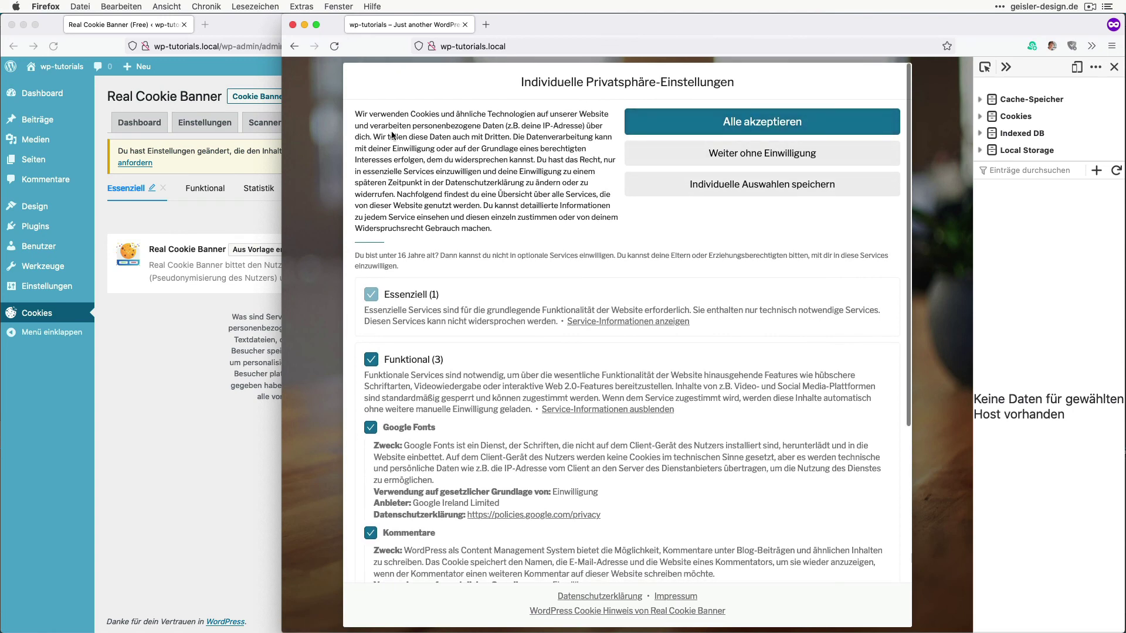
Step: Return to the WordPress admin window and bring up the plugin management options
{"action": "left_click", "coordinate": [181, 503]}
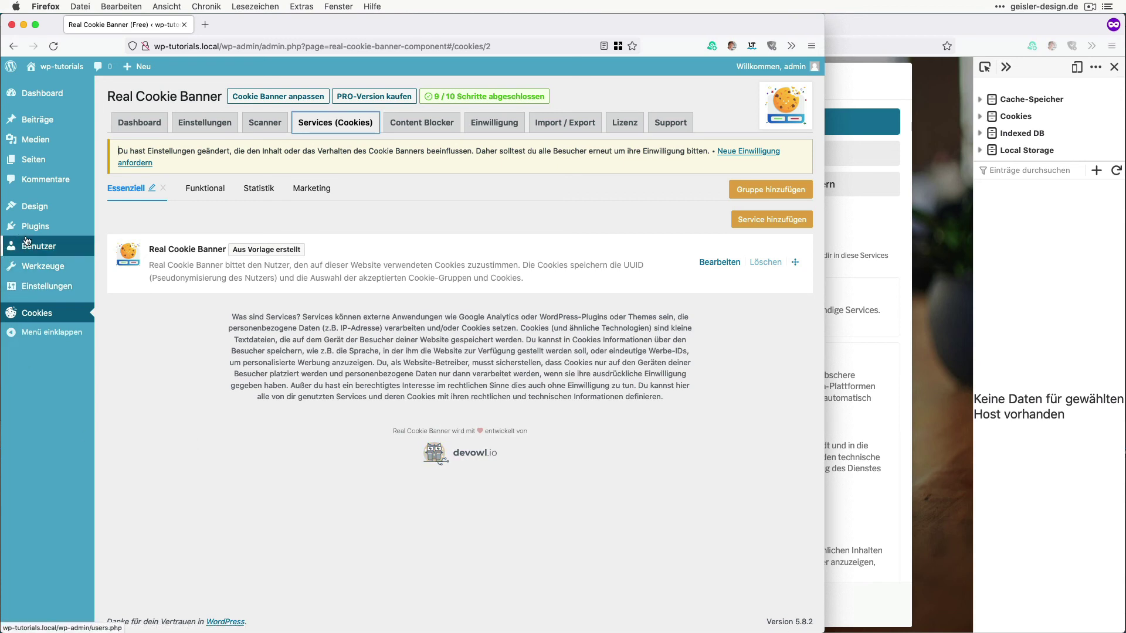
{"action": "mouse_move", "coordinate": [28, 231]}
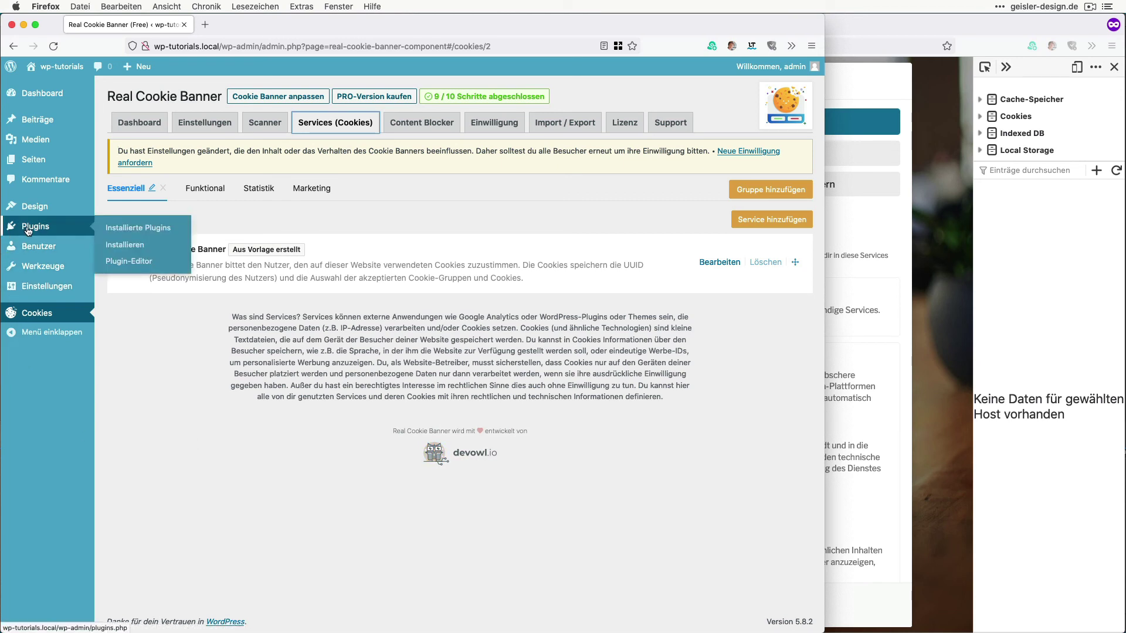